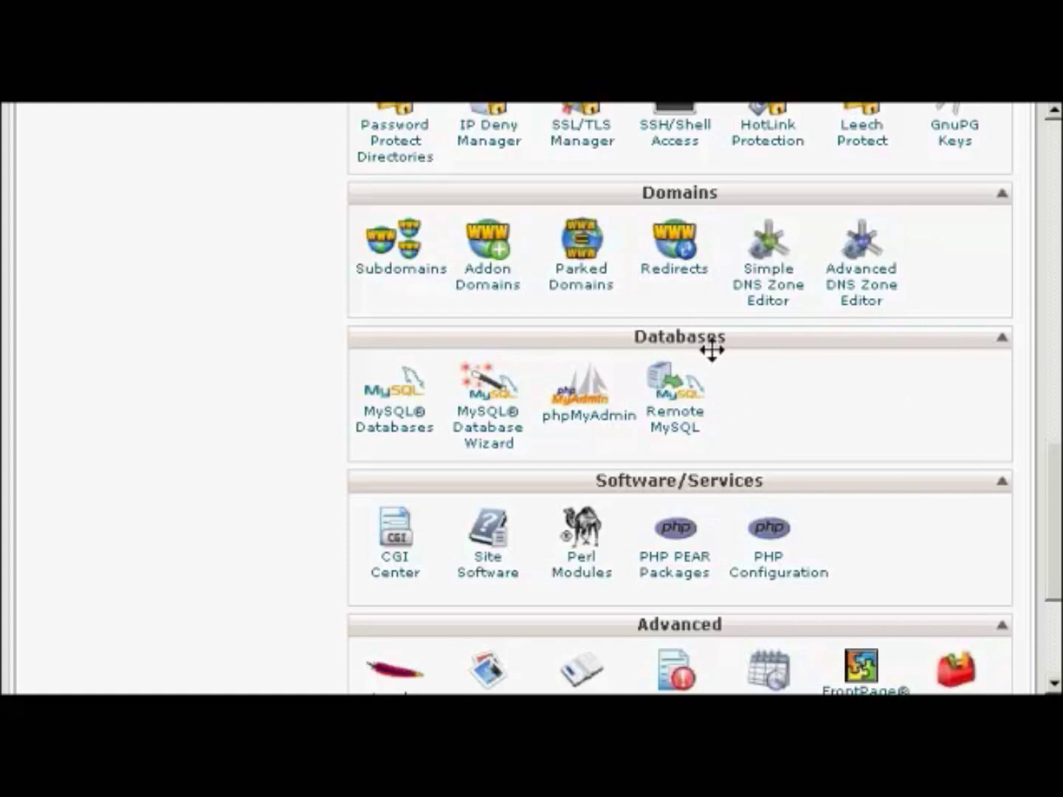
- Create a new database named samsblog with cPanel's MySQL Database Wizard
left_click(495, 437)
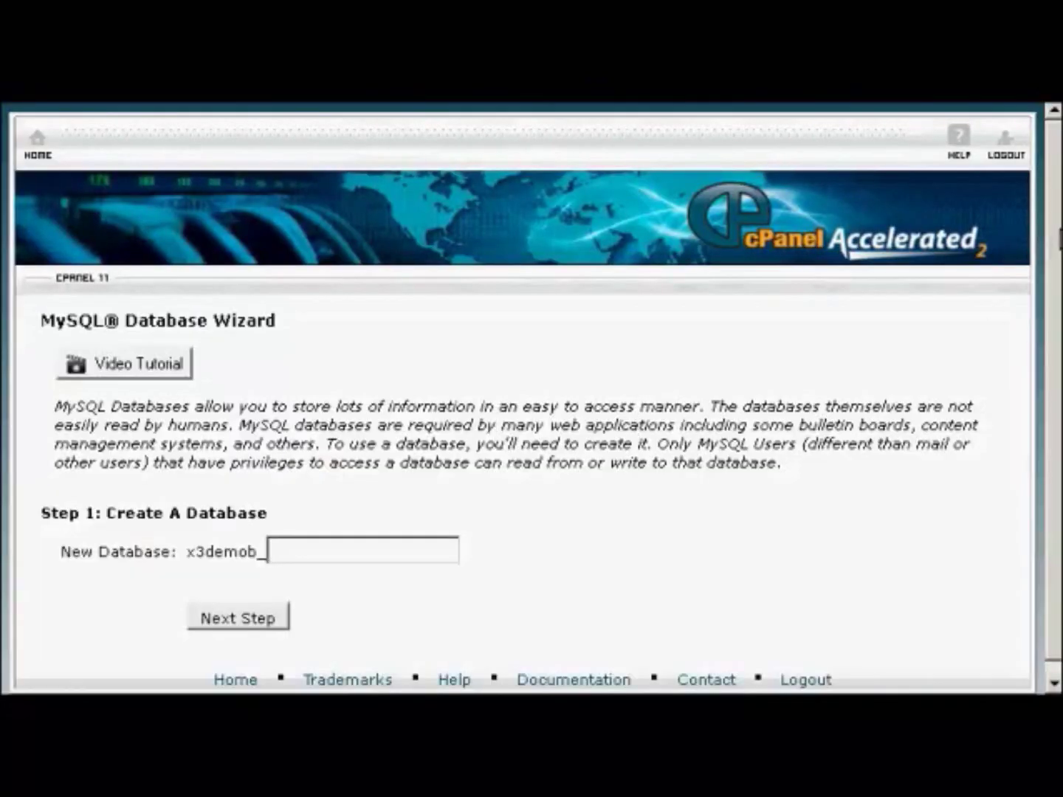
scroll(1060, 240, "down", 1)
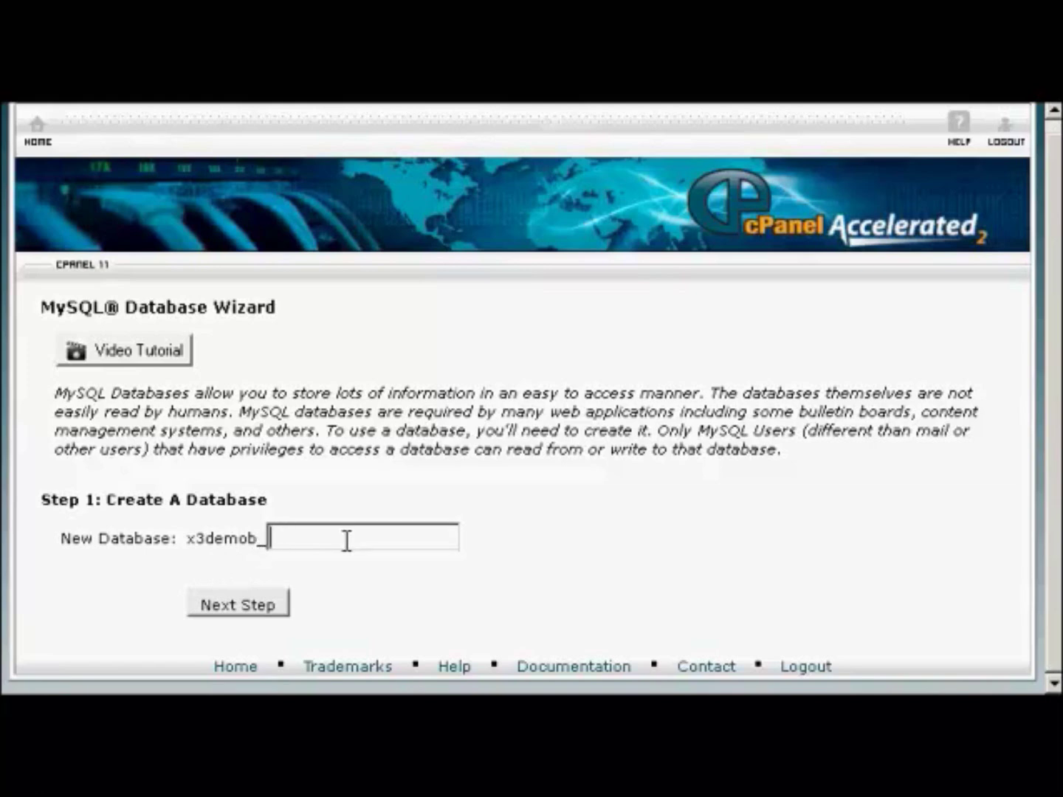
type("samsblog")
left_click(243, 608)
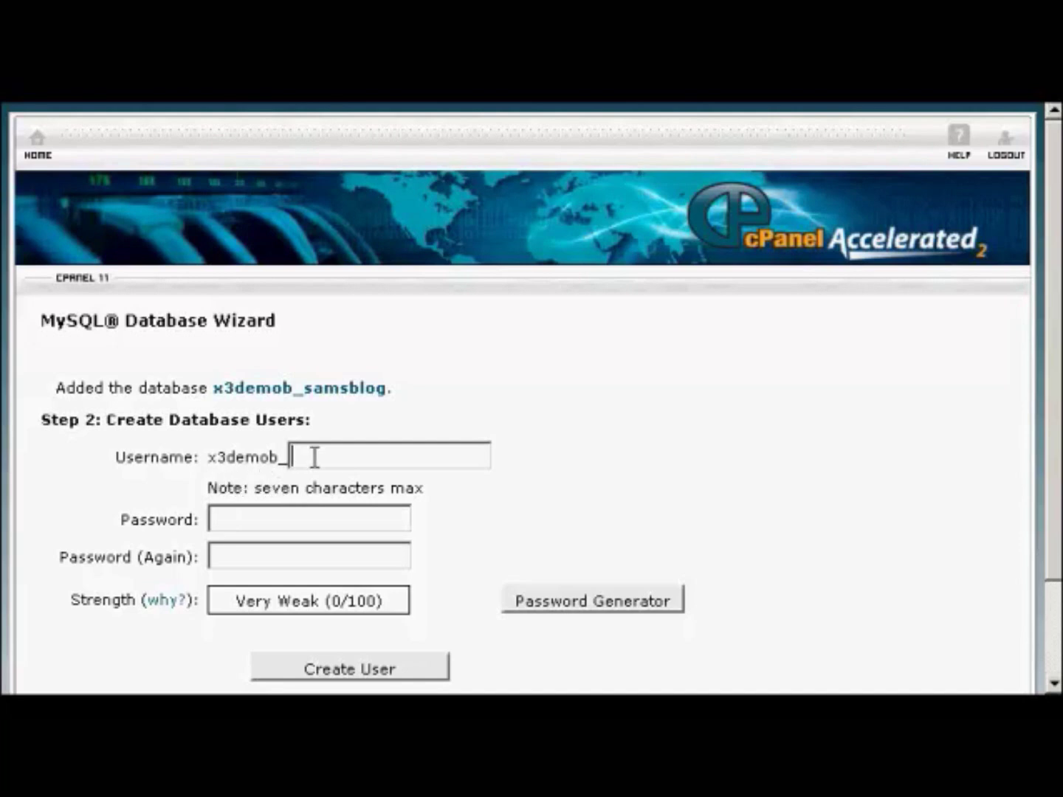
- Enter sam001 as the new database user name, then move to the password field
type("sam001")
left_click(267, 517)
- Generate and copy a very strong password, then fill both password fields with it
left_click(615, 602)
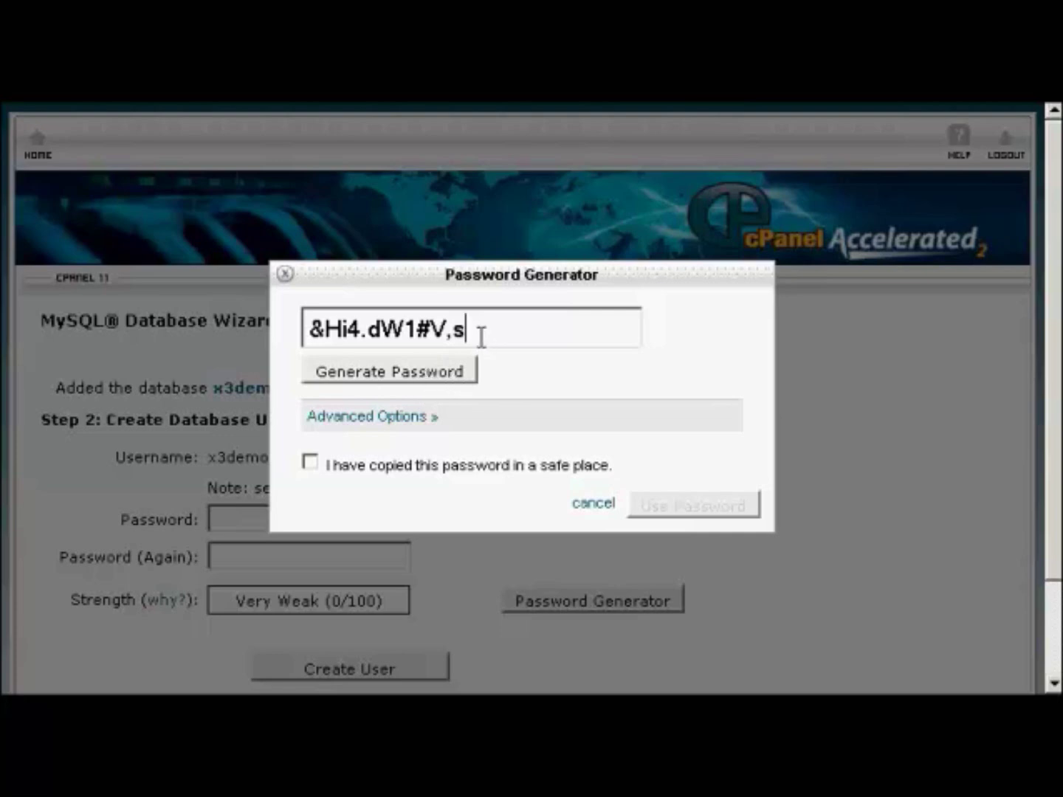
left_click_drag(479, 325, 297, 328)
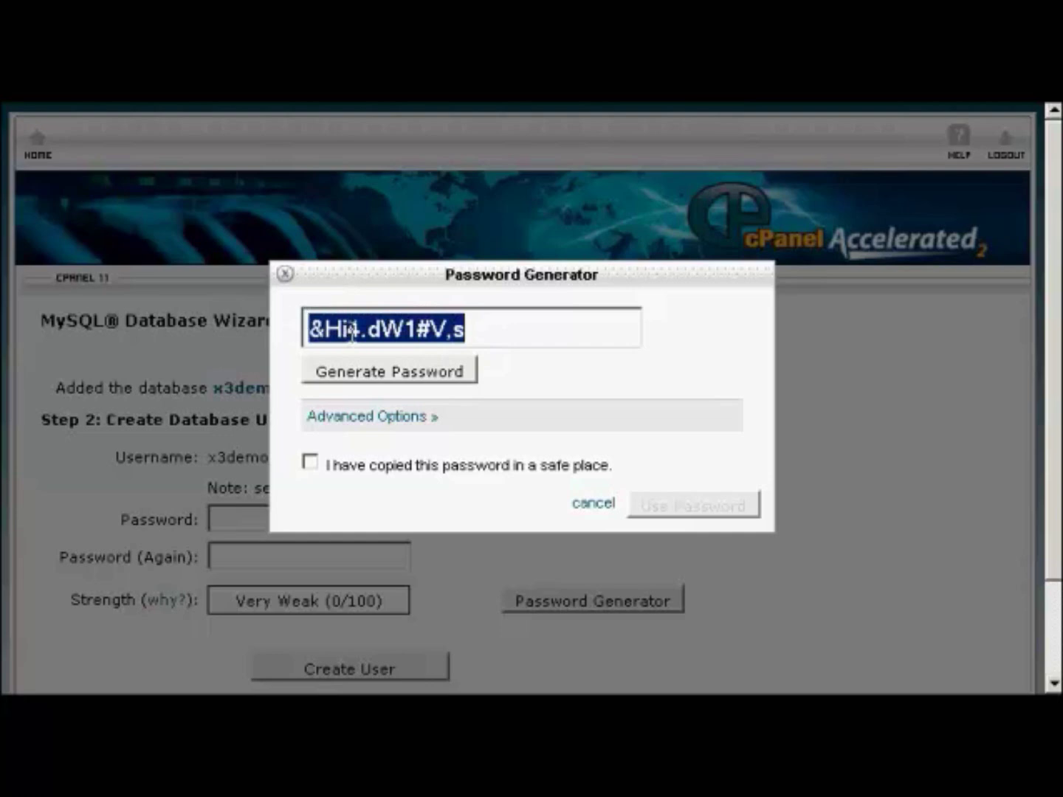
right_click(353, 332)
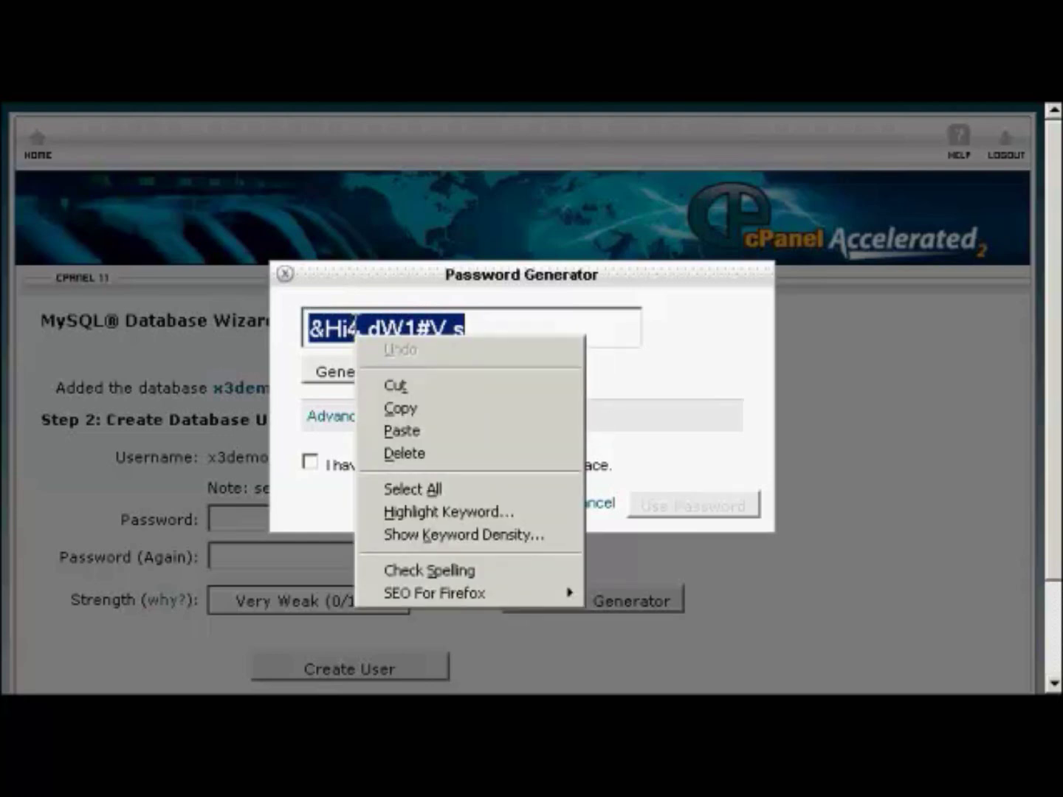
left_click(415, 408)
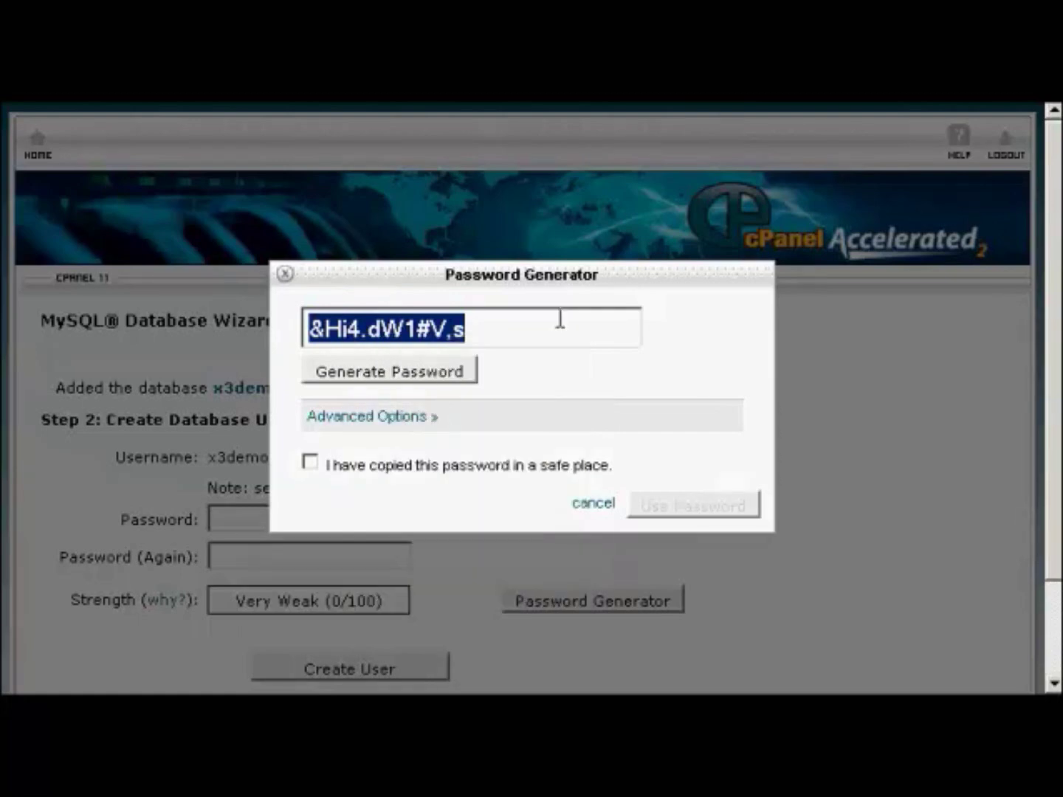
left_click(310, 463)
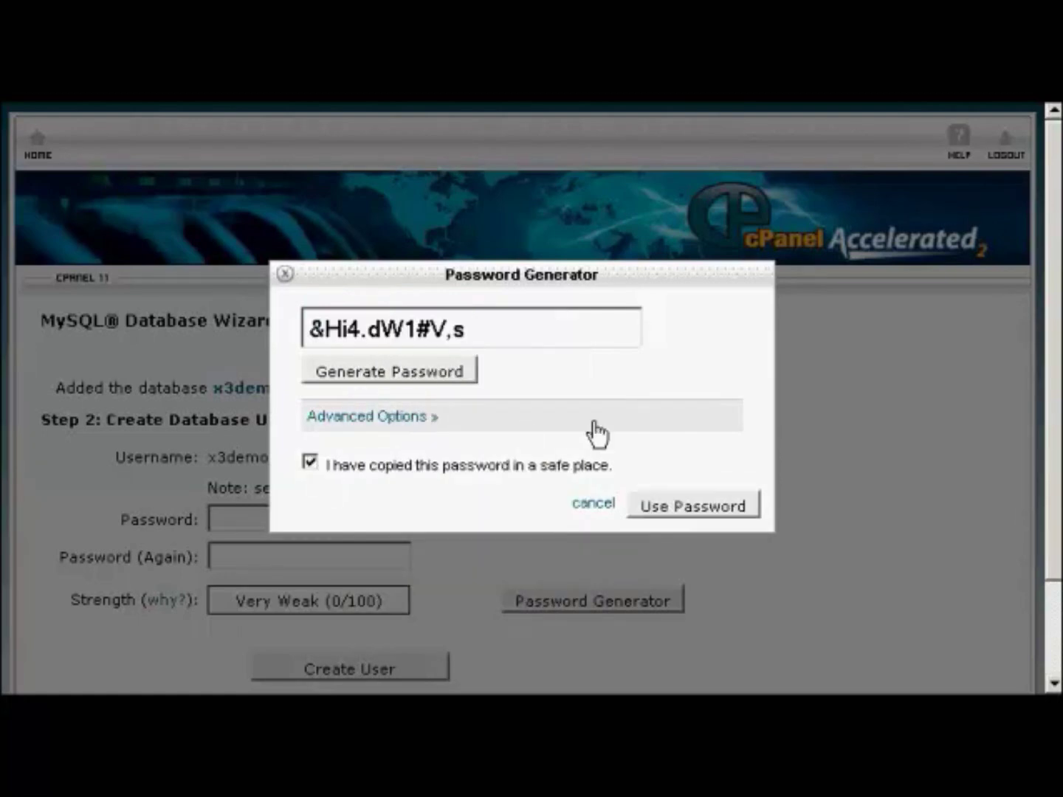
left_click(725, 511)
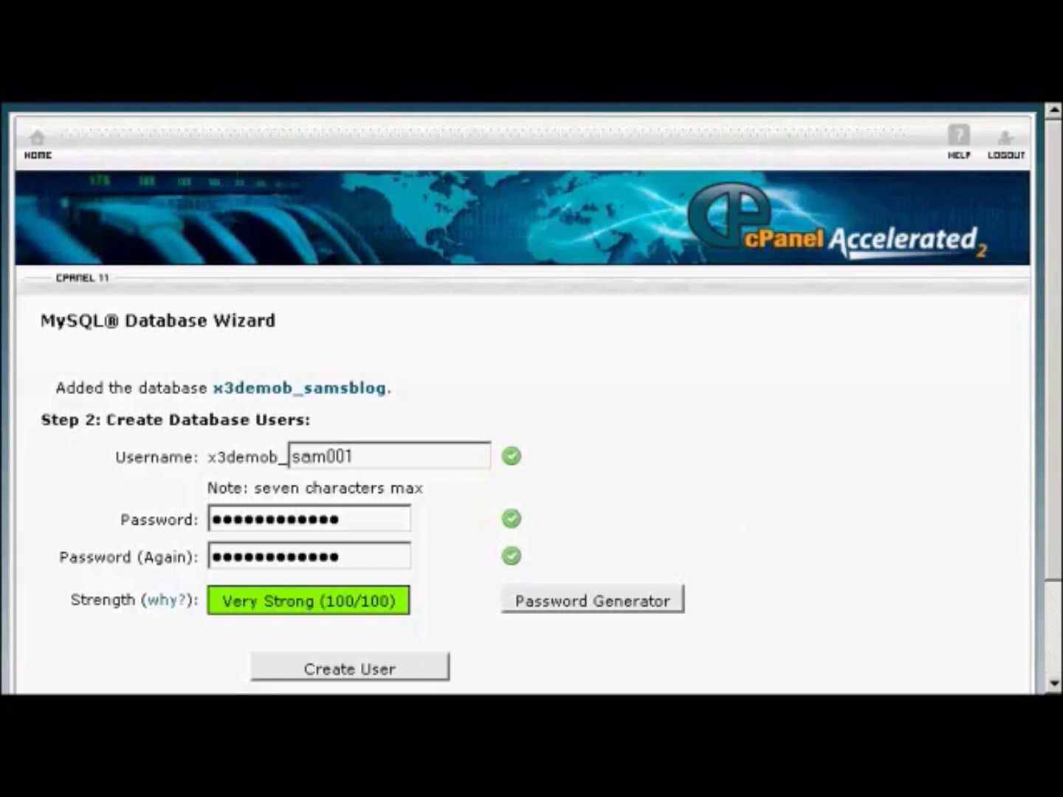
- Note the database name, user sam001 and password in Notepad, then minimize it
key("alt+Tab")
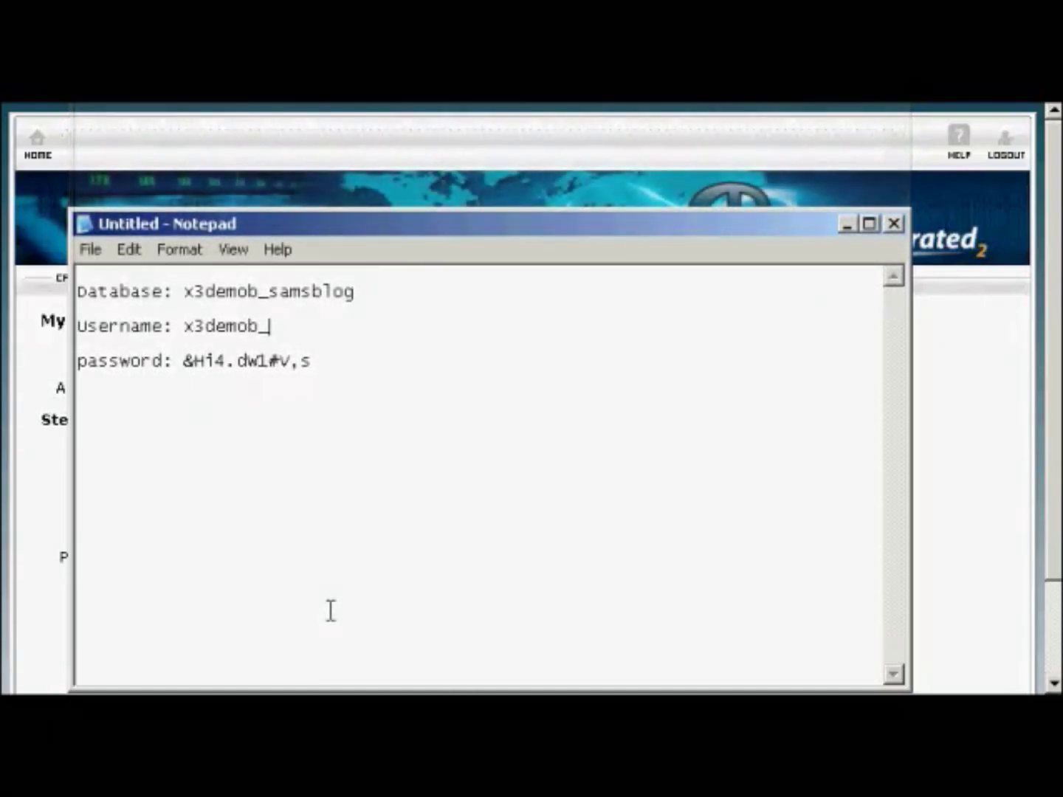
type("sam001")
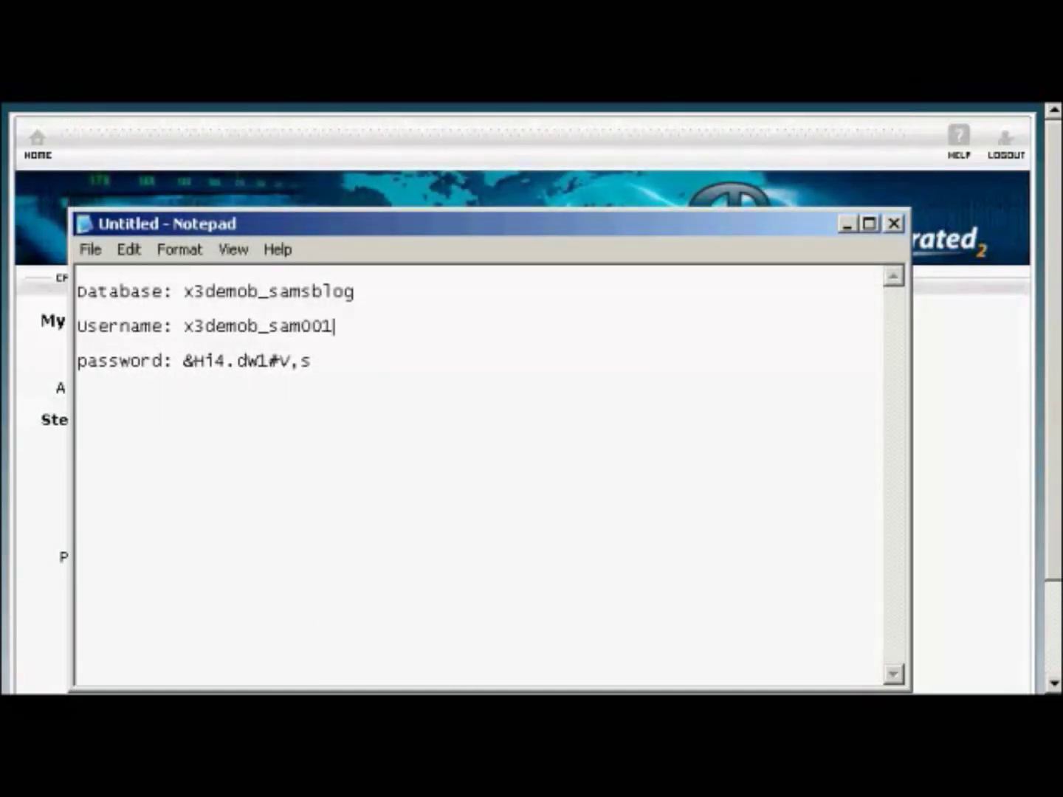
left_click(847, 223)
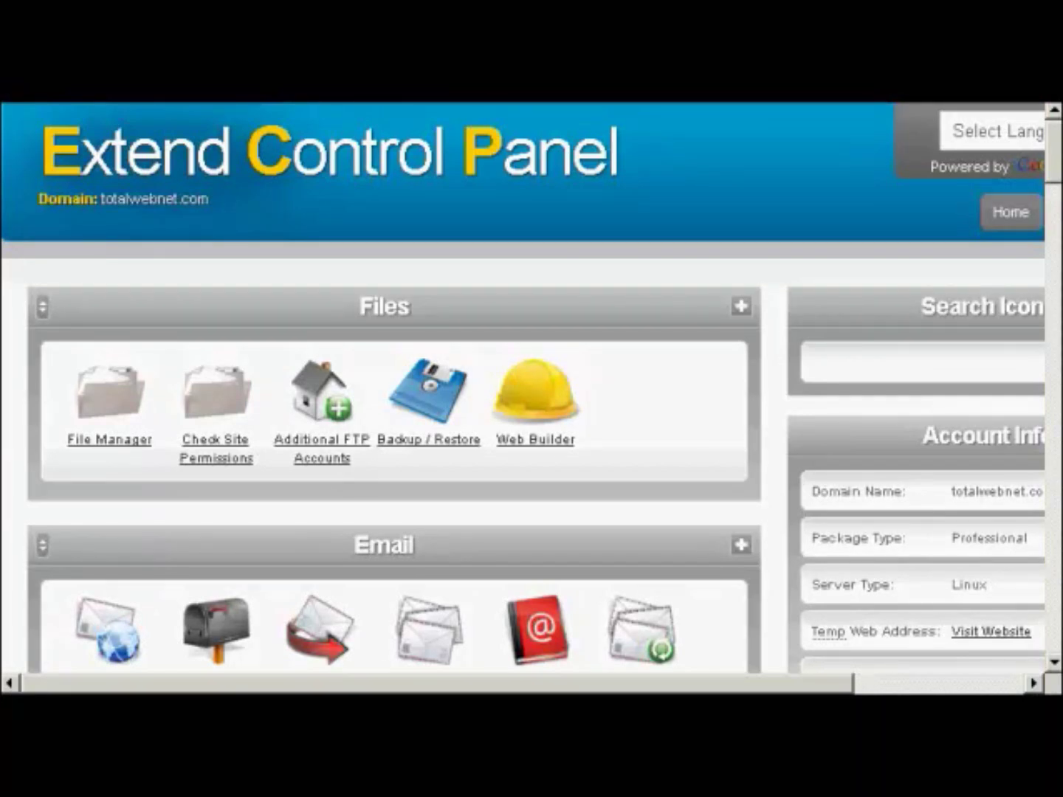
- Go to Extend's MySQL Databases page and bring up the Create a MySQL Database form
left_click_drag(1056, 146, 1058, 282)
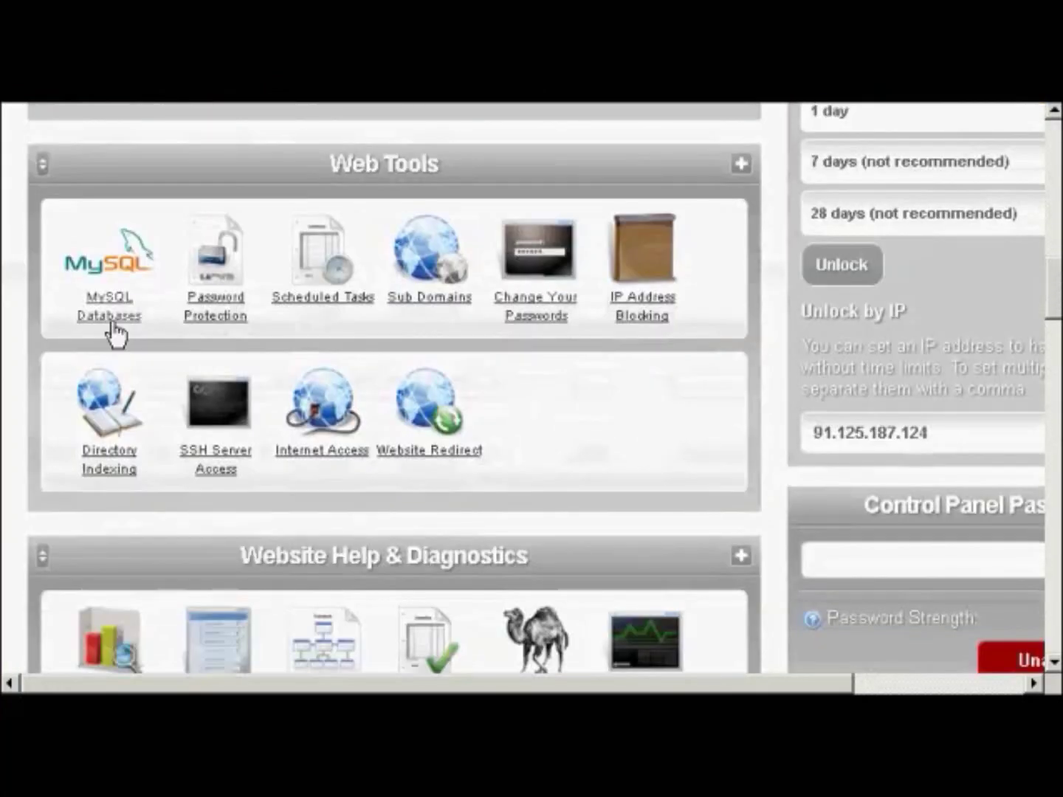
left_click(102, 325)
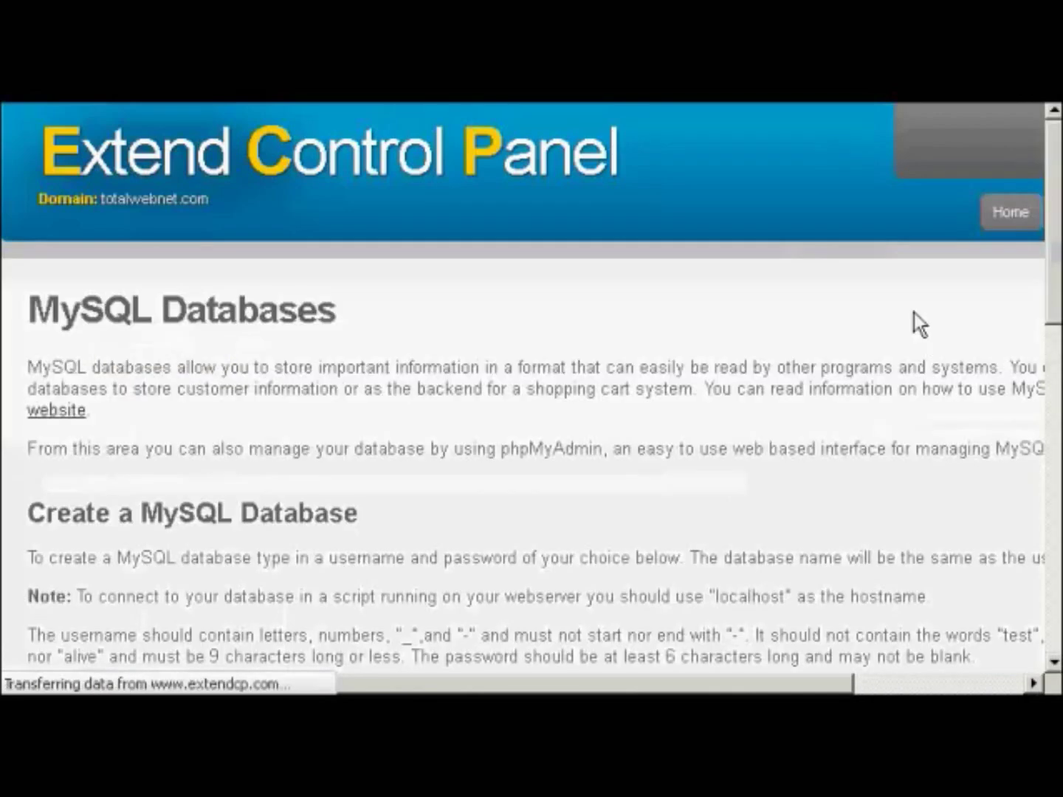
scroll(532, 389, "down", 4)
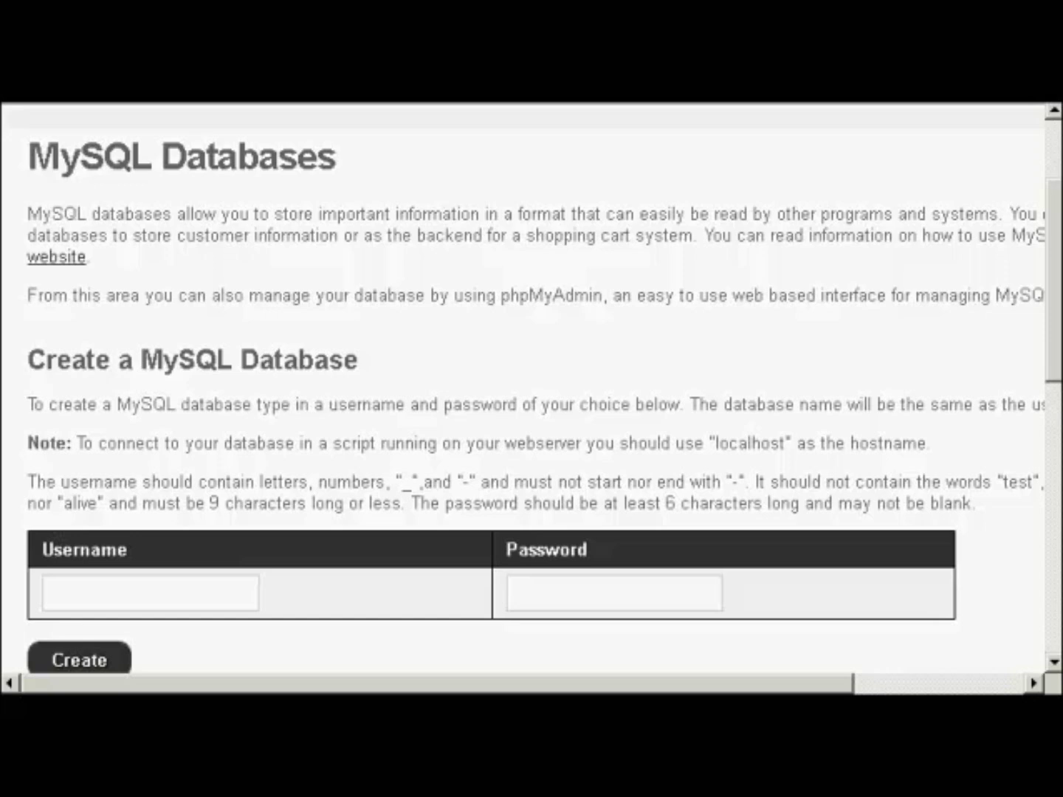
- Create a MySQL database in Extend with user name sam001 and a chosen password
left_click(174, 592)
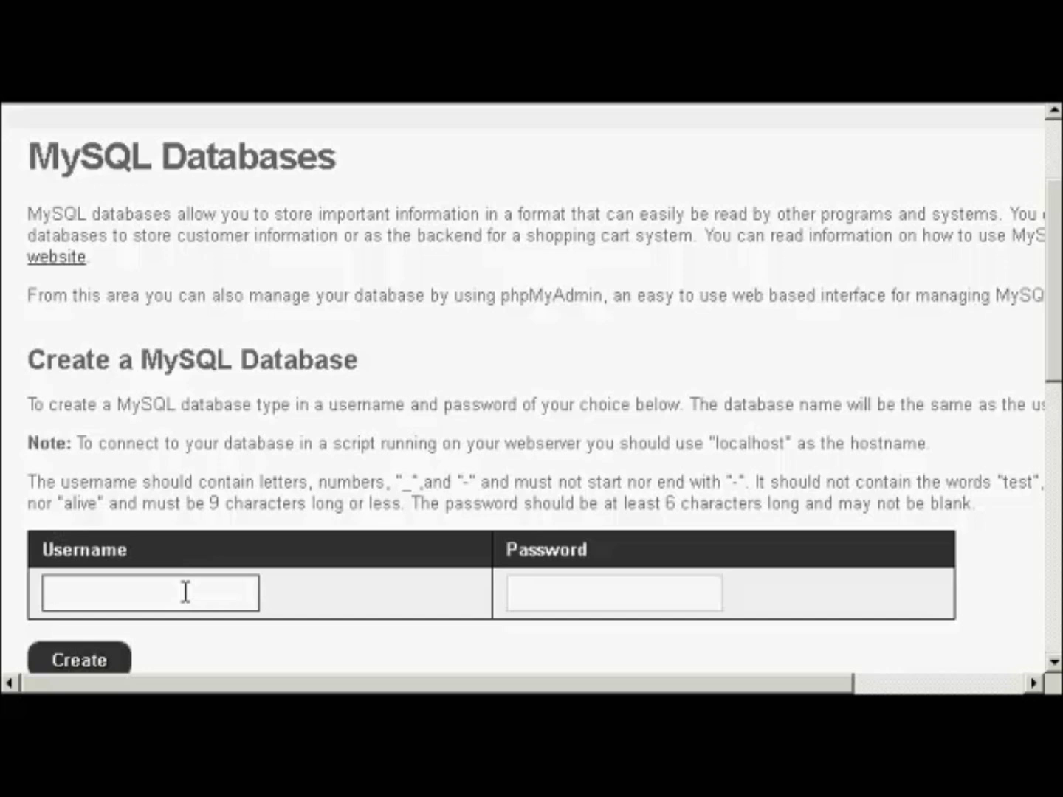
type("sam001")
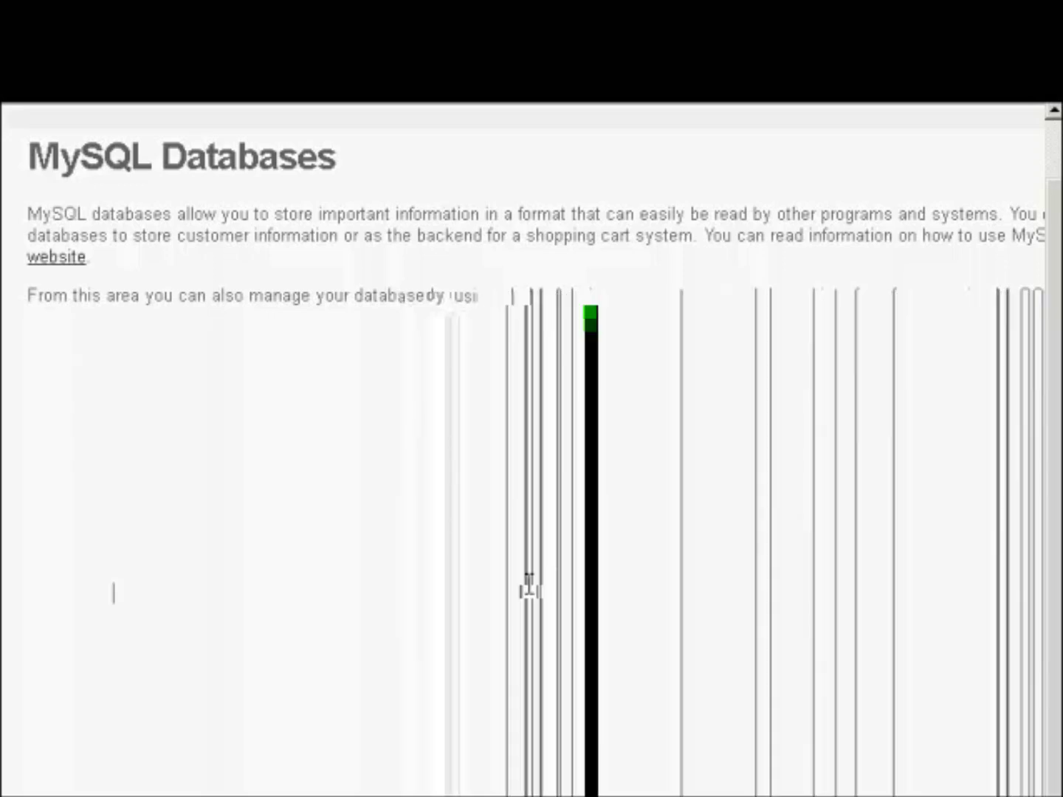
left_click(556, 590)
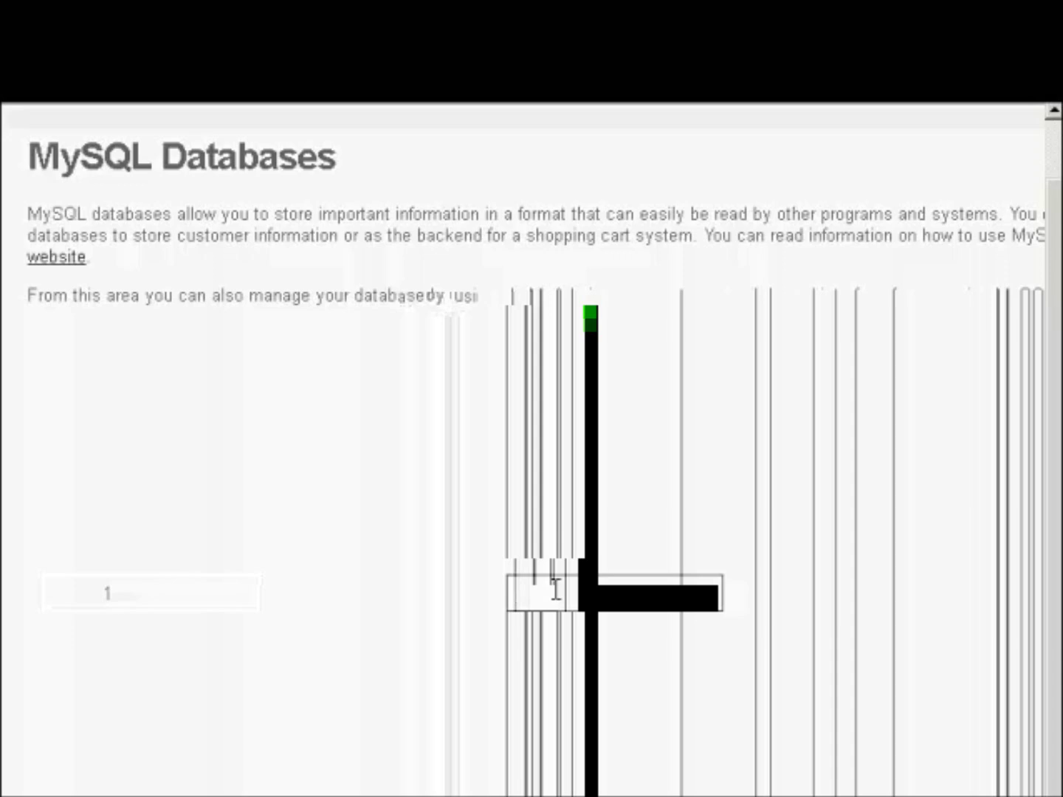
type("abc123")
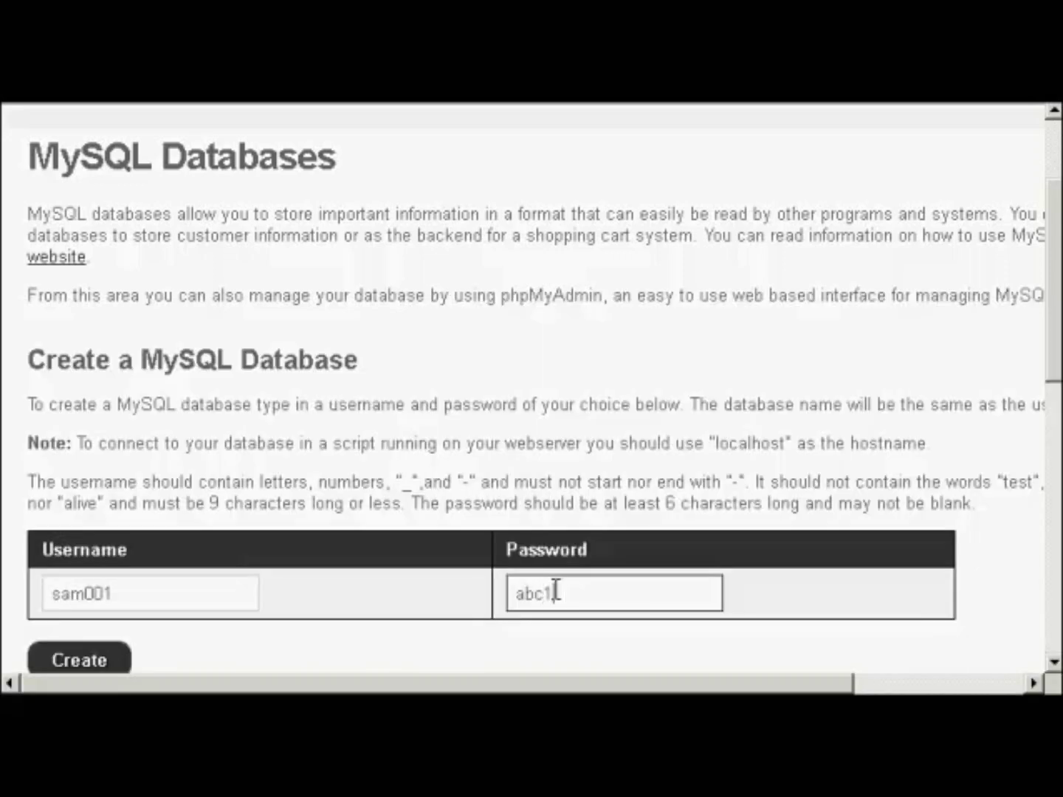
left_click(103, 664)
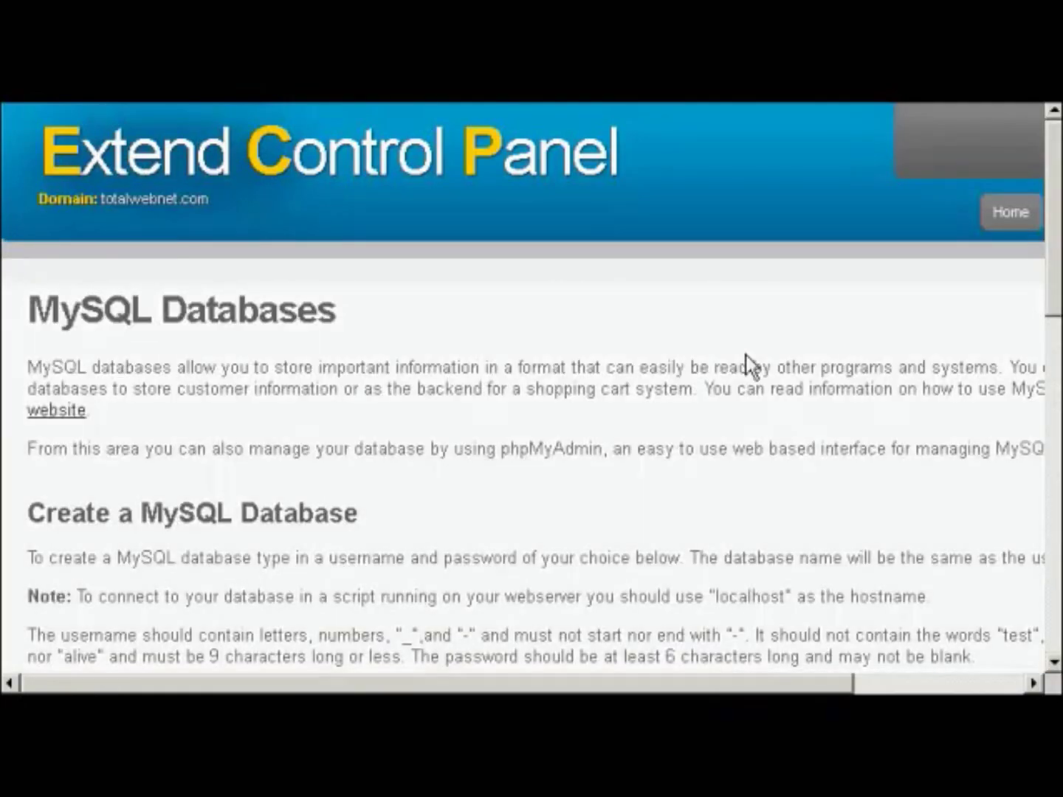
left_click_drag(1044, 268, 1047, 613)
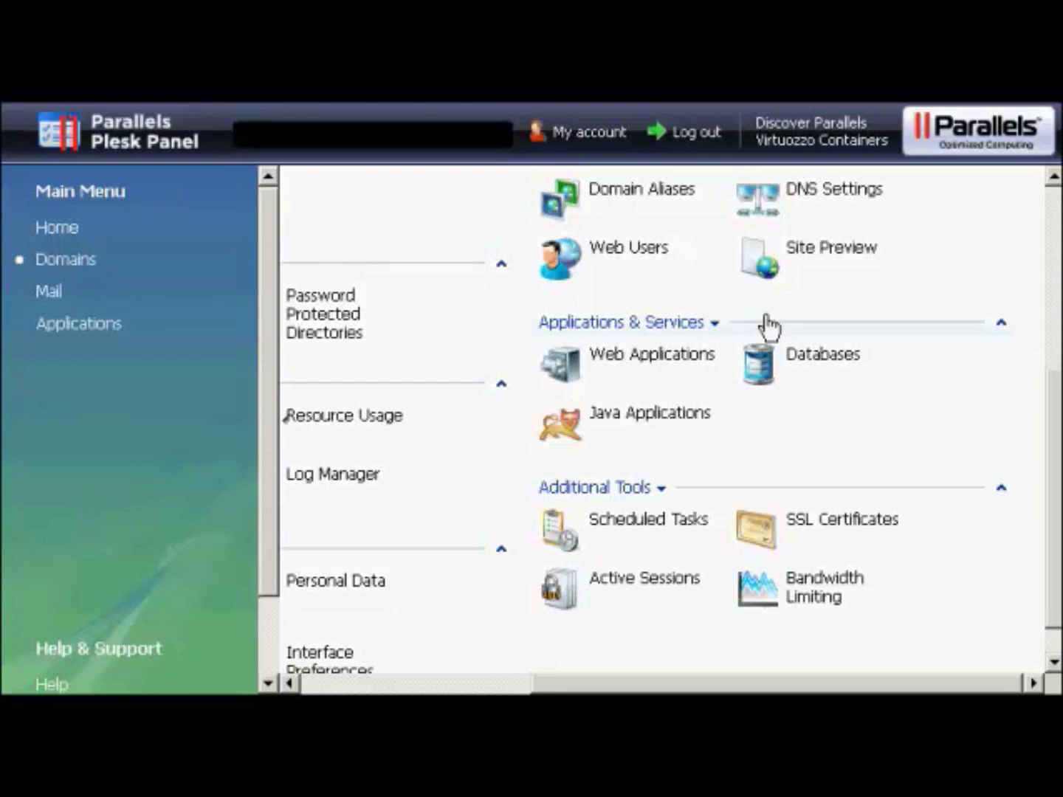
- Add the database anothercompany_samsblog by entering samsblog after the name prefix
left_click(757, 373)
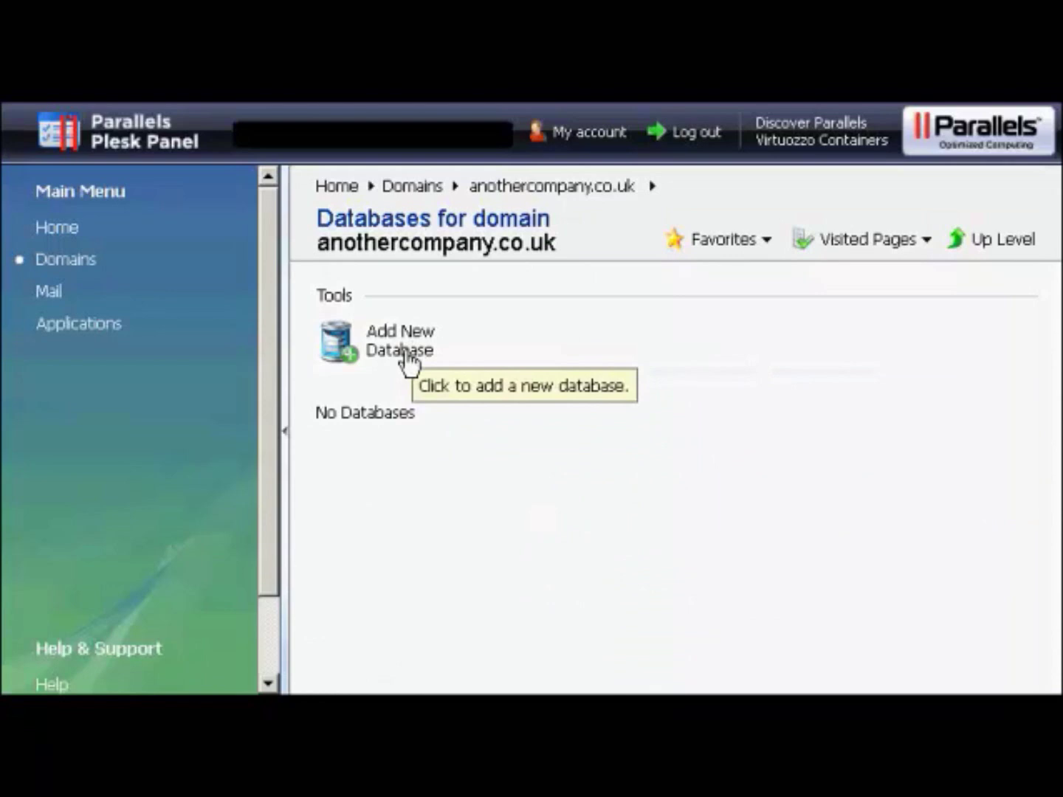
left_click(381, 355)
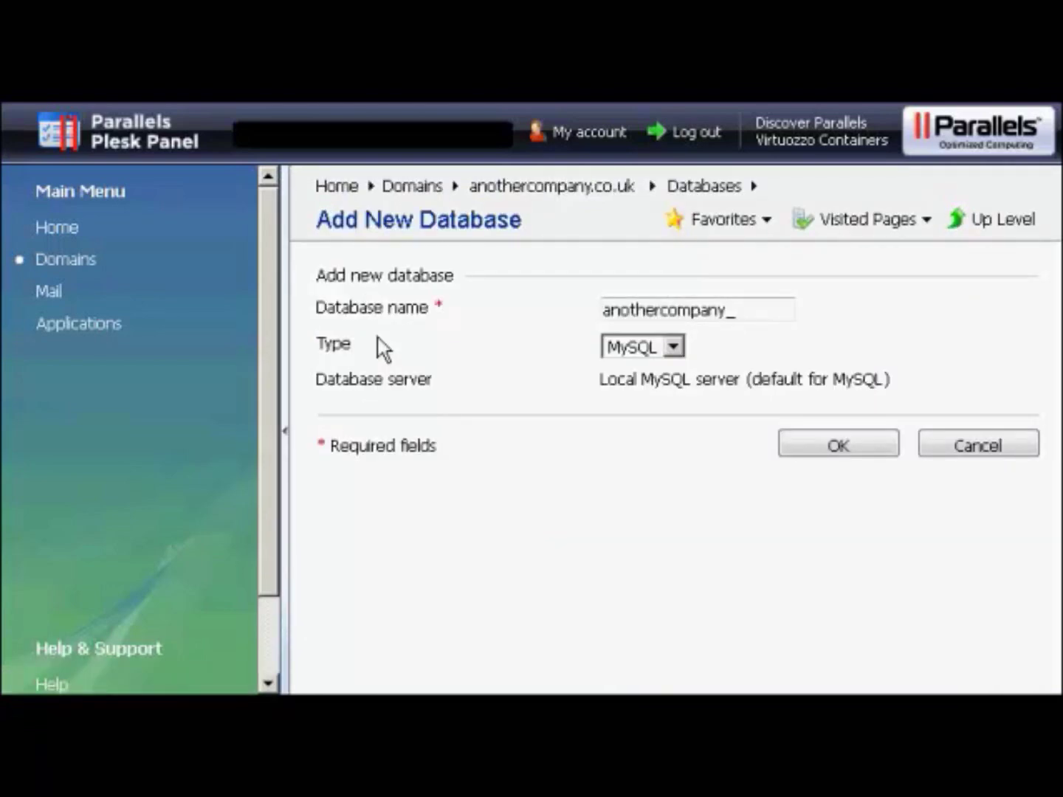
left_click(746, 315)
type("samsblog")
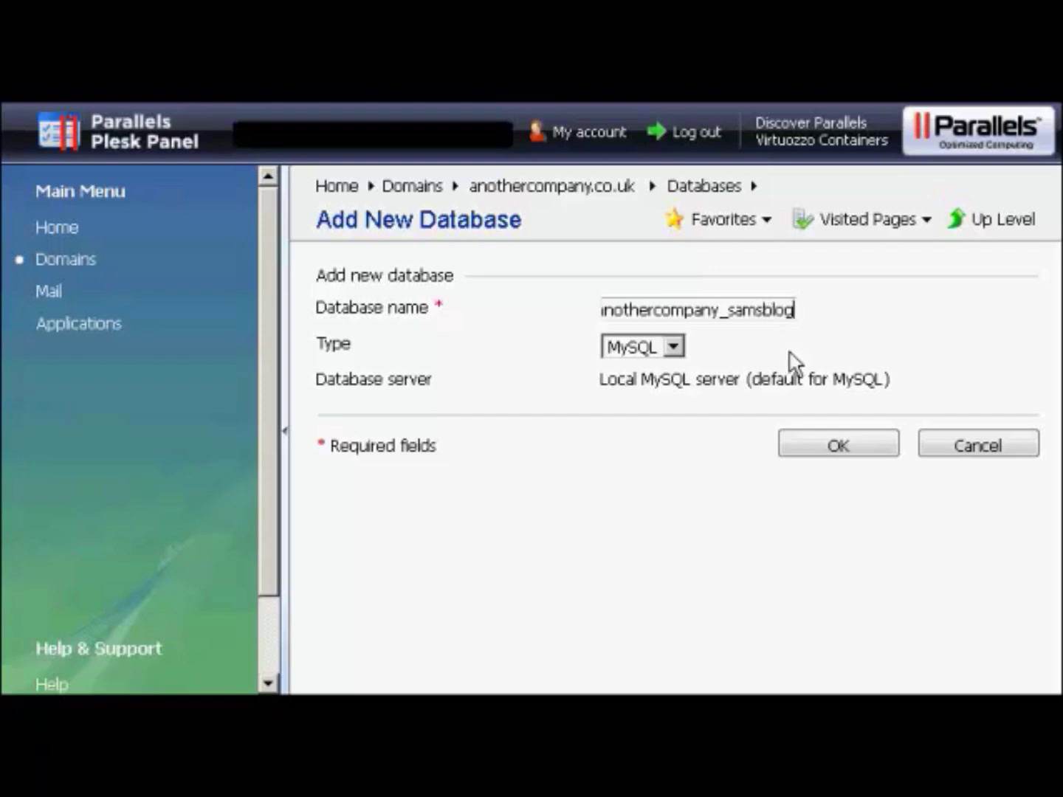
left_click(868, 452)
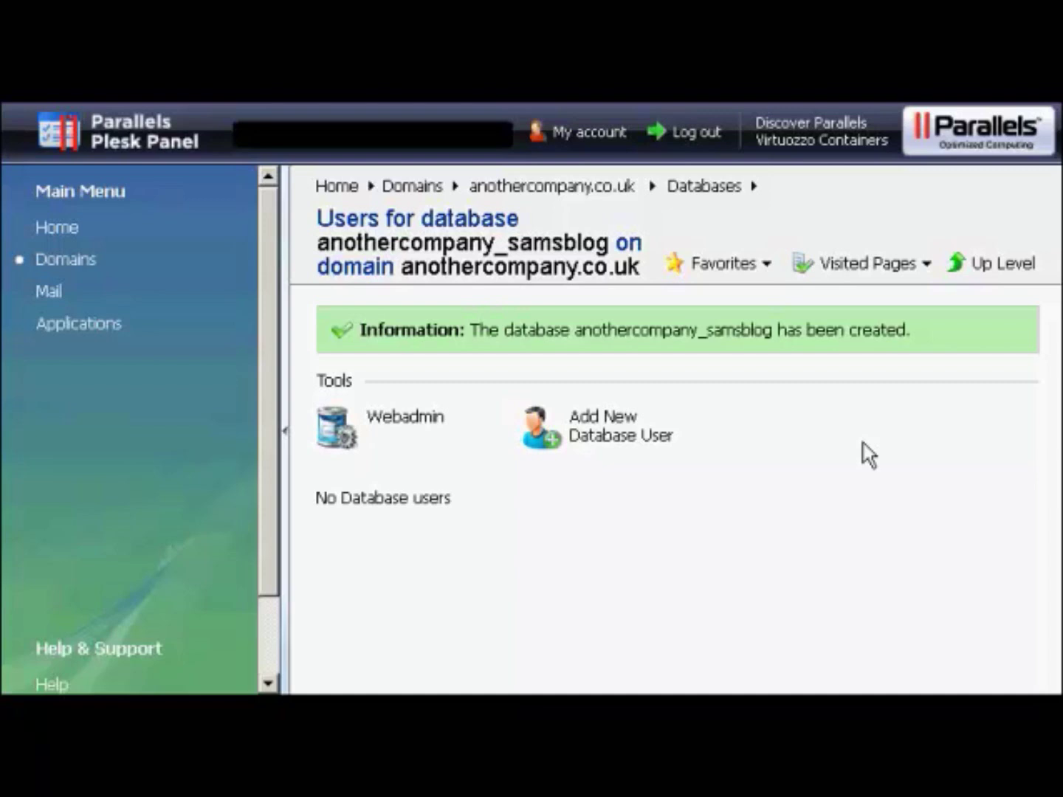
- Add database user sam001 with a confirmed password to anothercompany_samsblog
left_click(608, 437)
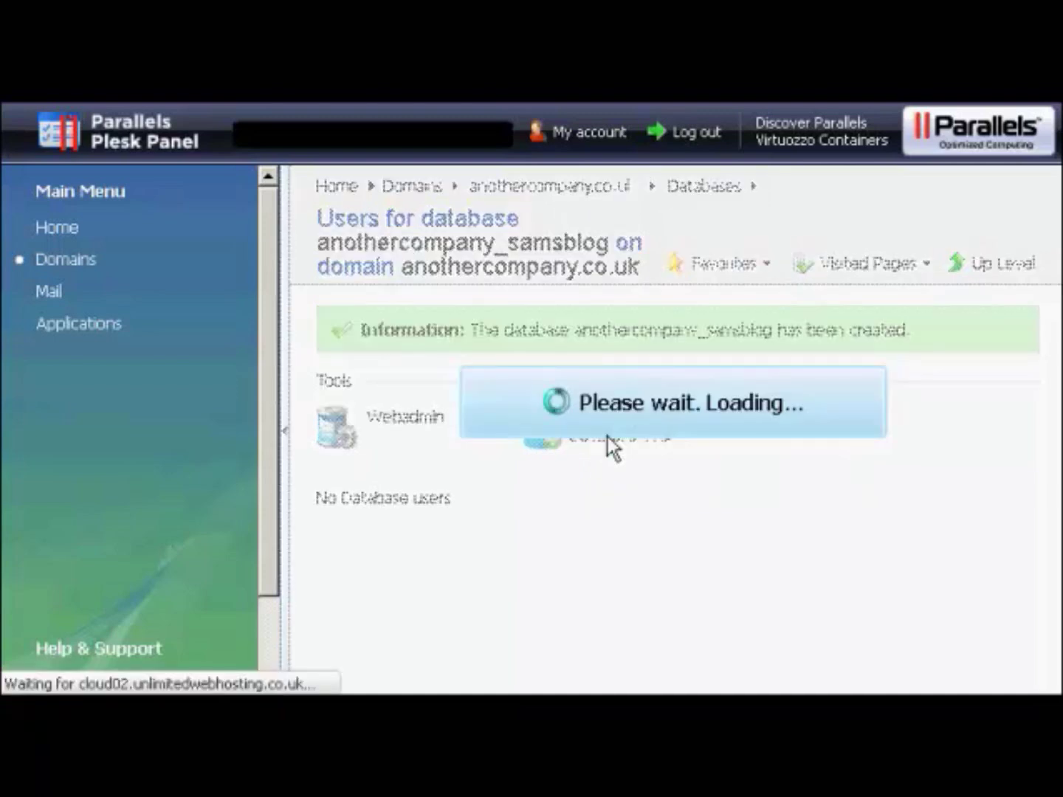
left_click(607, 356)
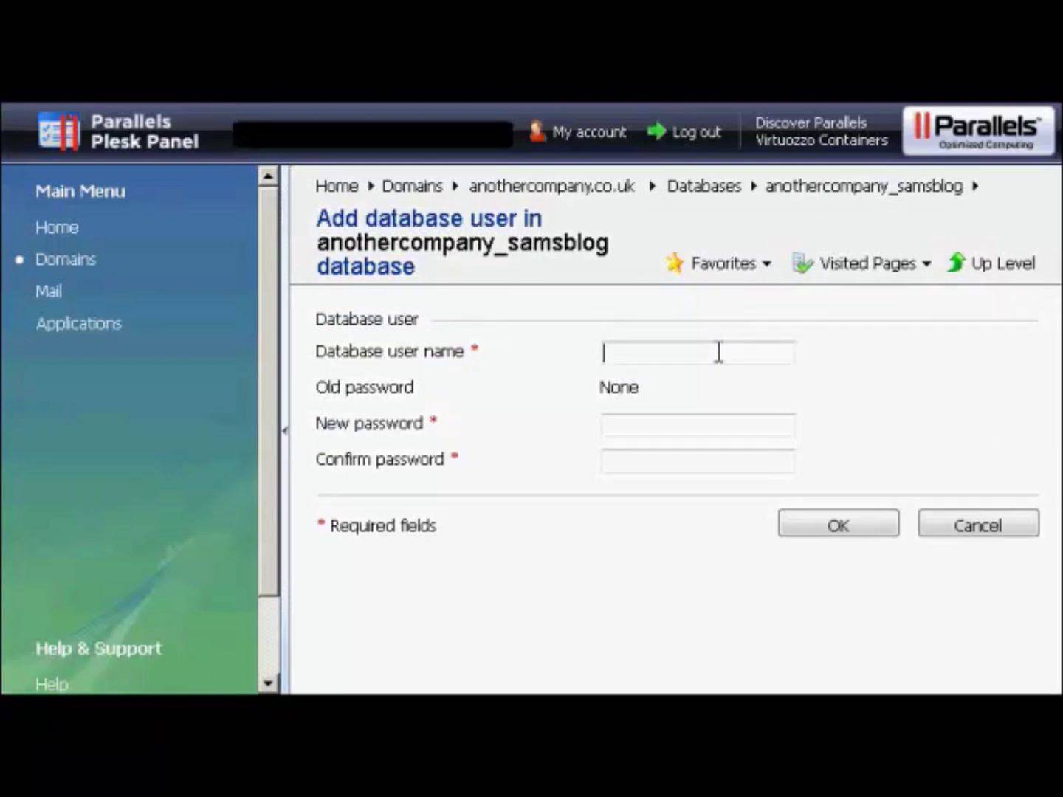
type("sam001")
left_click(649, 417)
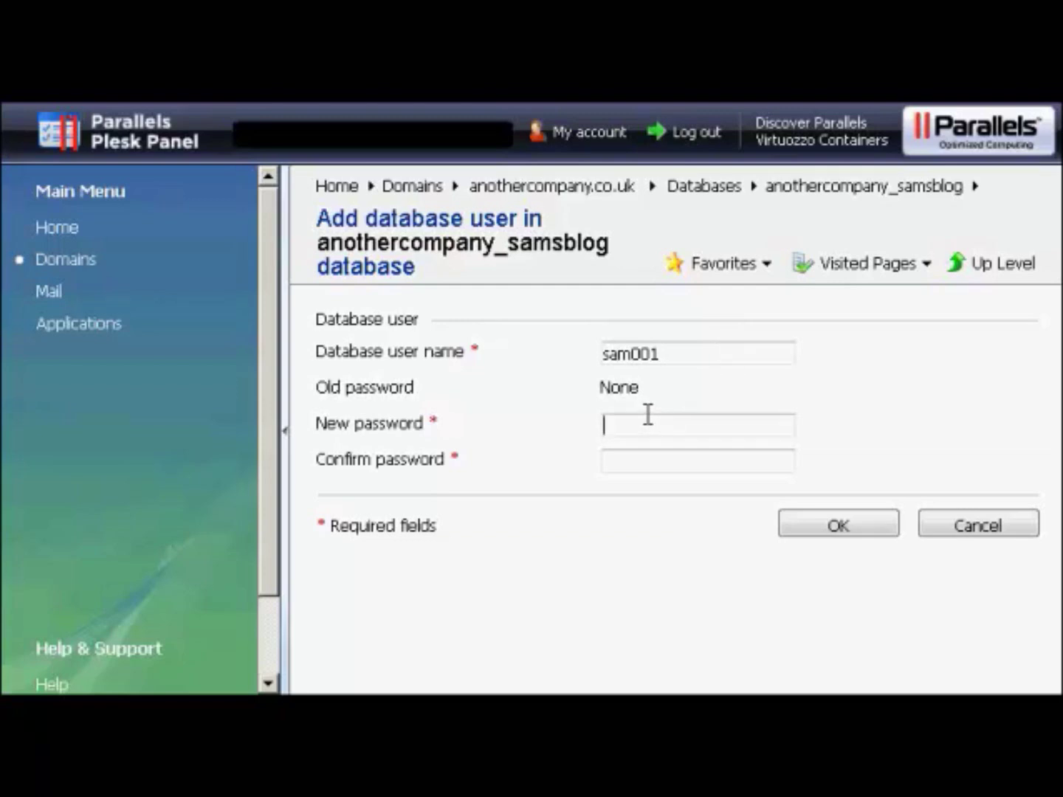
type("••••••")
left_click(621, 455)
type("••••••")
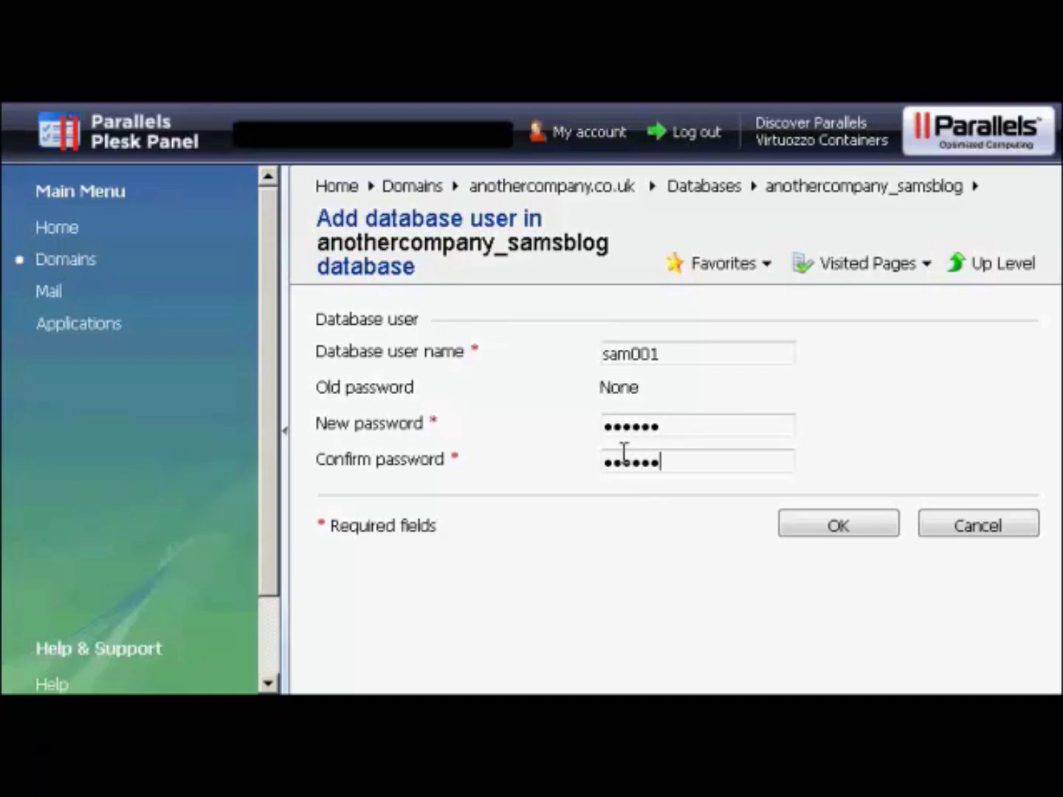
left_click(837, 526)
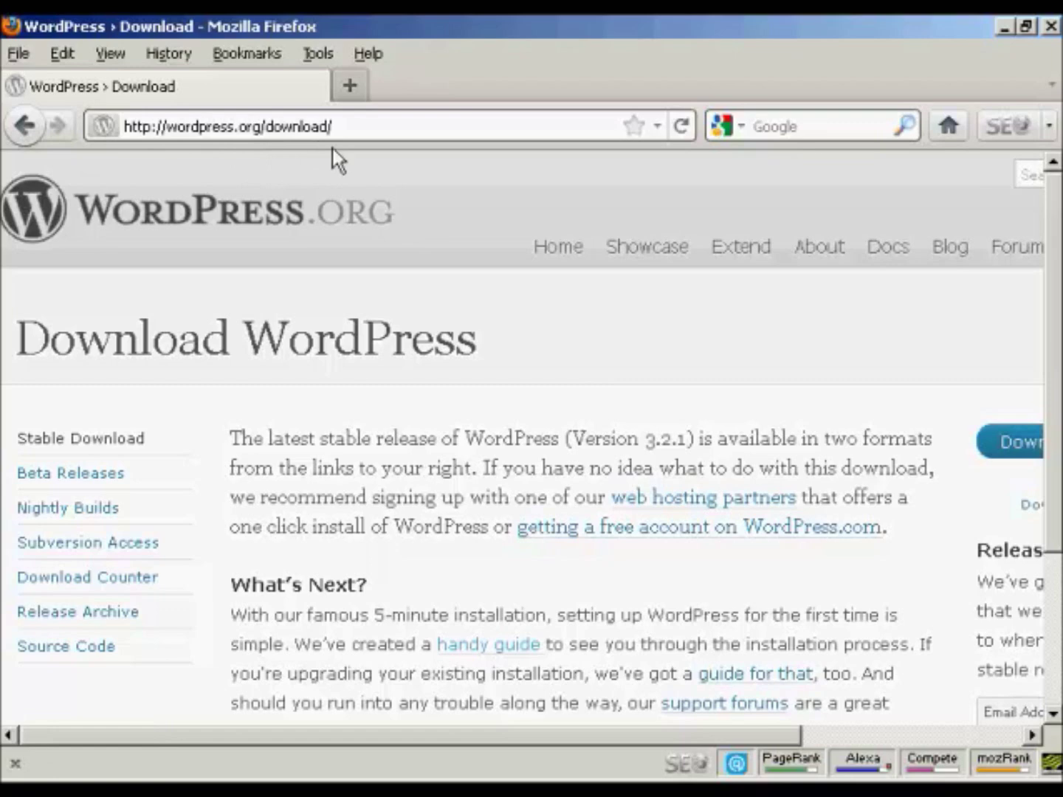
- Scroll across the WordPress.org download page and begin downloading wordpress-3.2.1.zip
left_click_drag(488, 734, 810, 739)
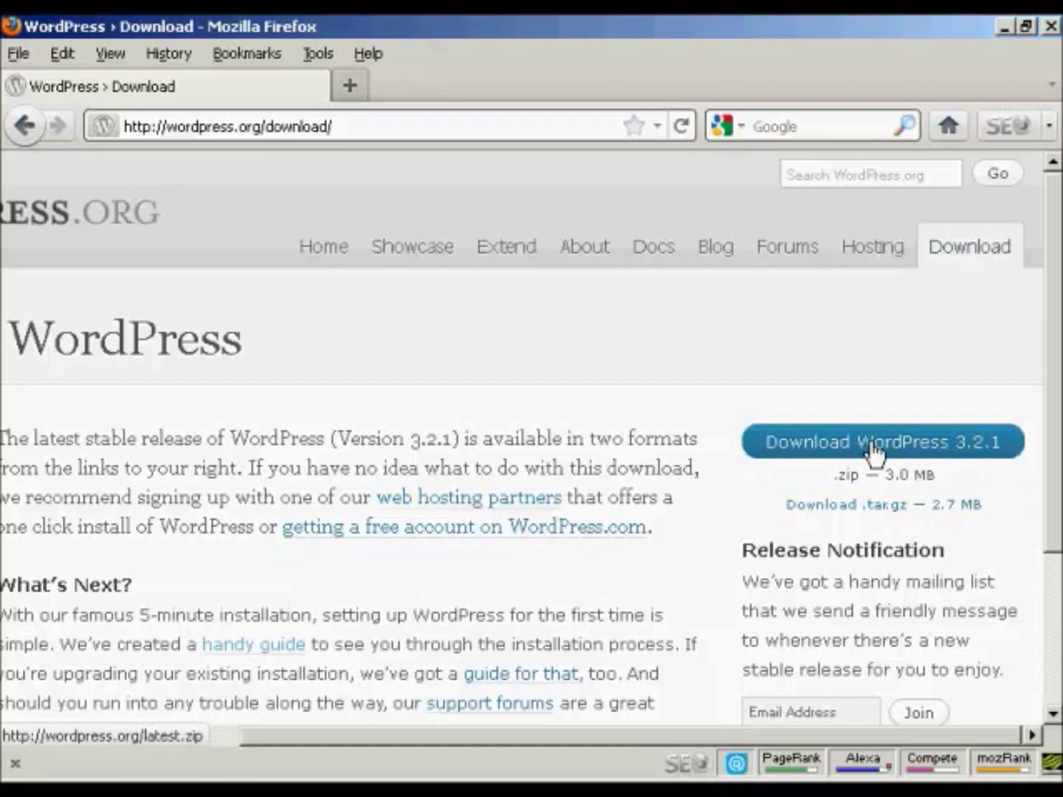
left_click(876, 453)
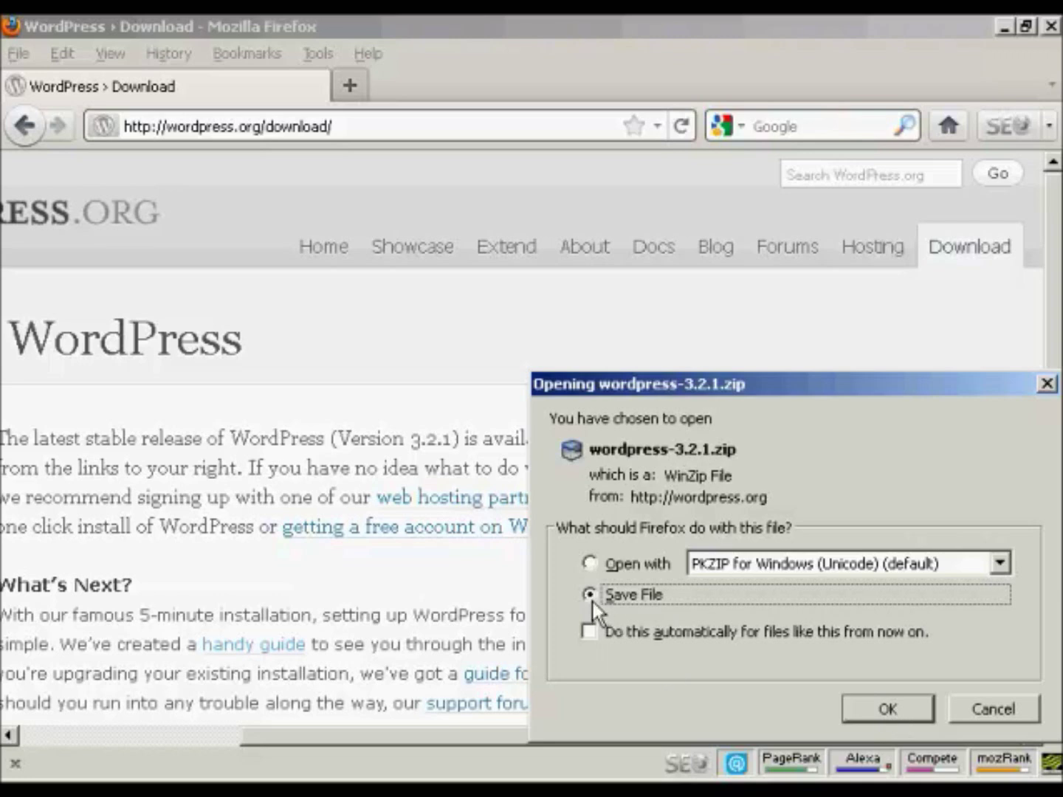
- Save wordpress-3.2.1.zip to disk and close the Downloads window
left_click(892, 708)
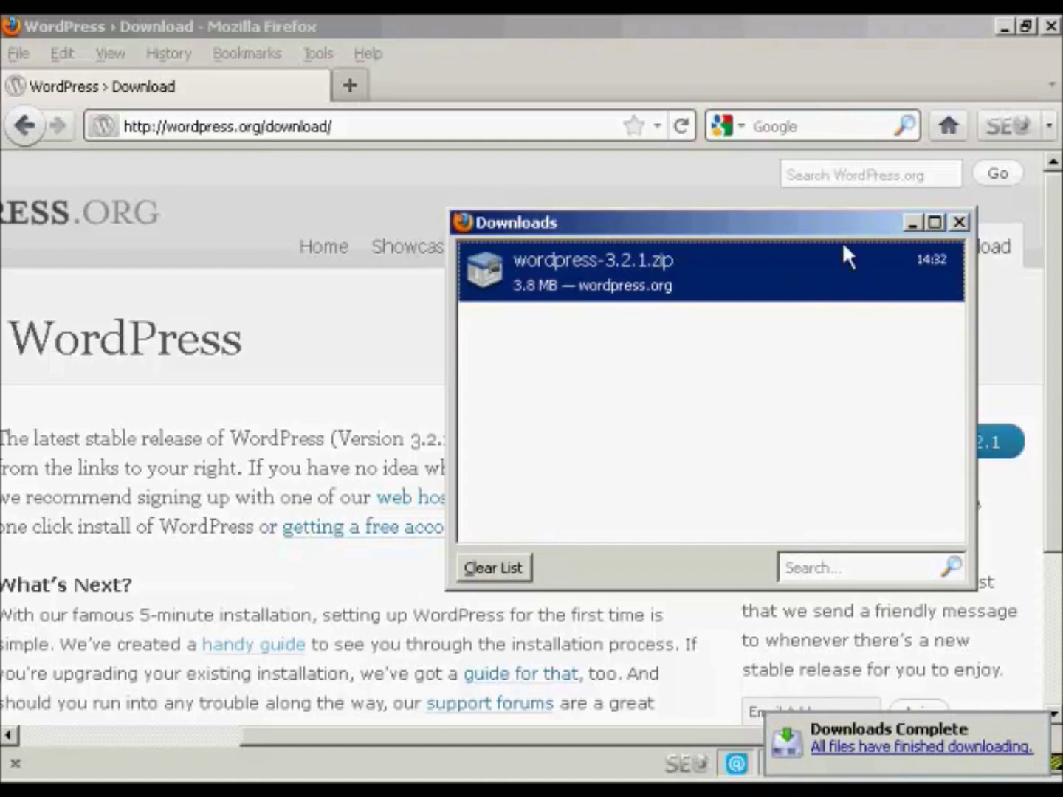
left_click(959, 223)
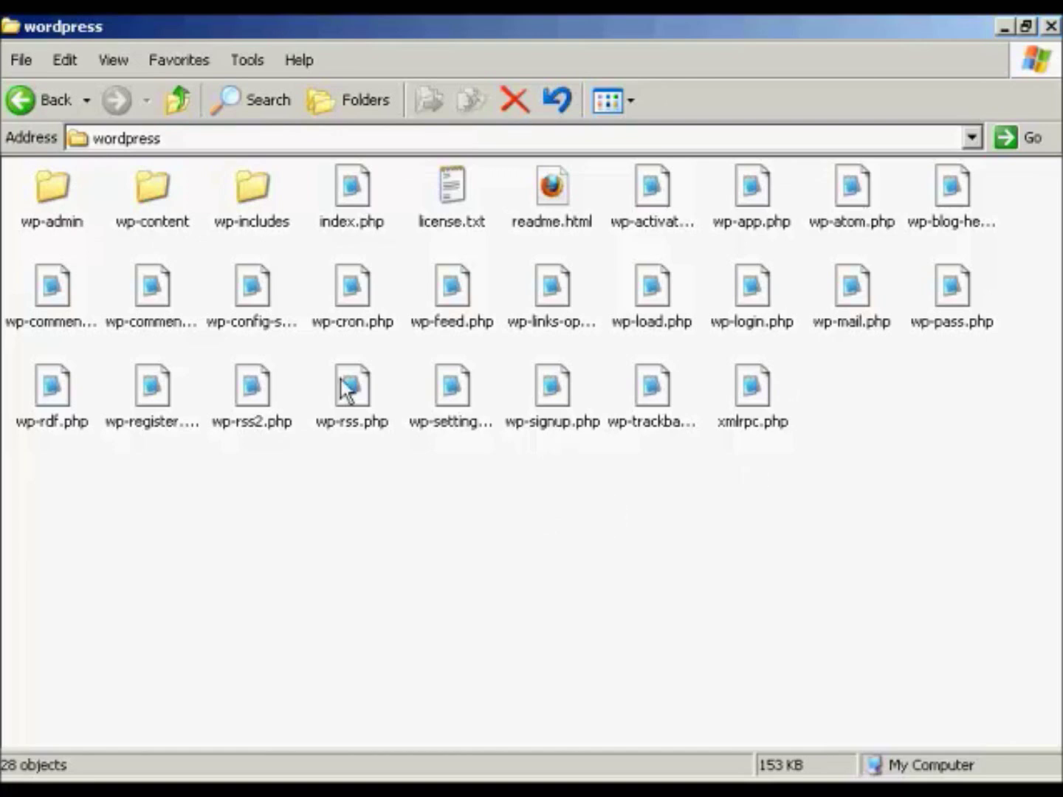
- Rename wp-config-sample.php to wp-config.php by deleting '-sample' from its name
left_click(265, 335)
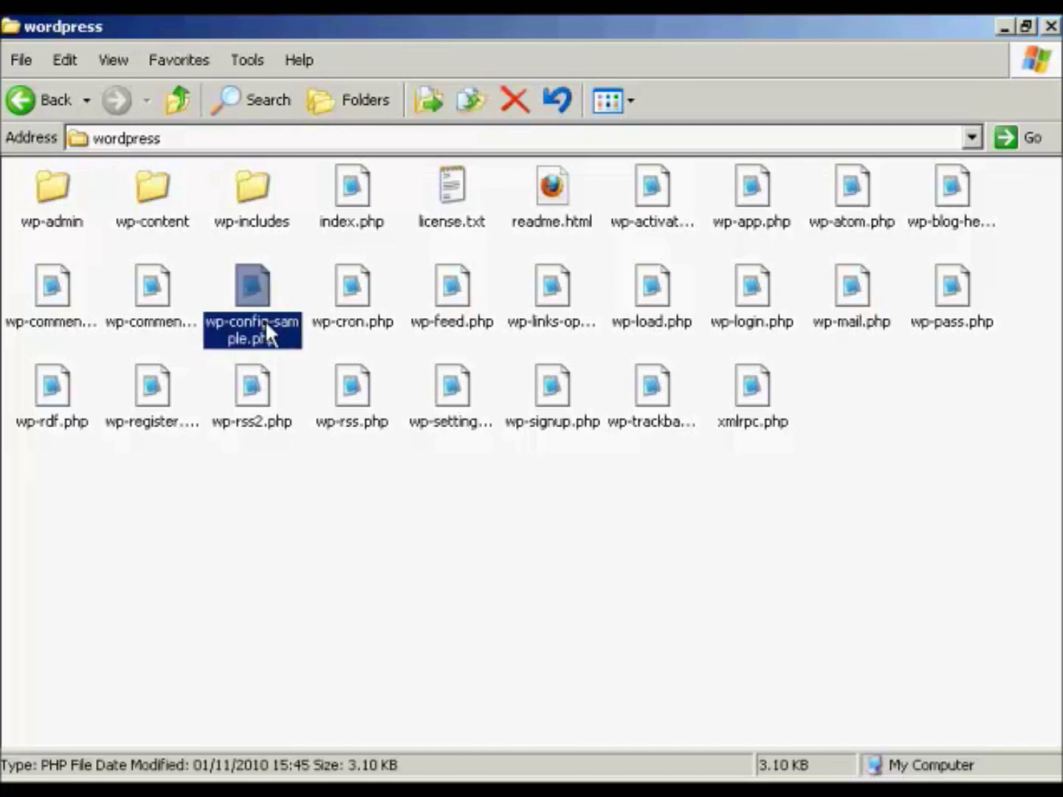
left_click(264, 319)
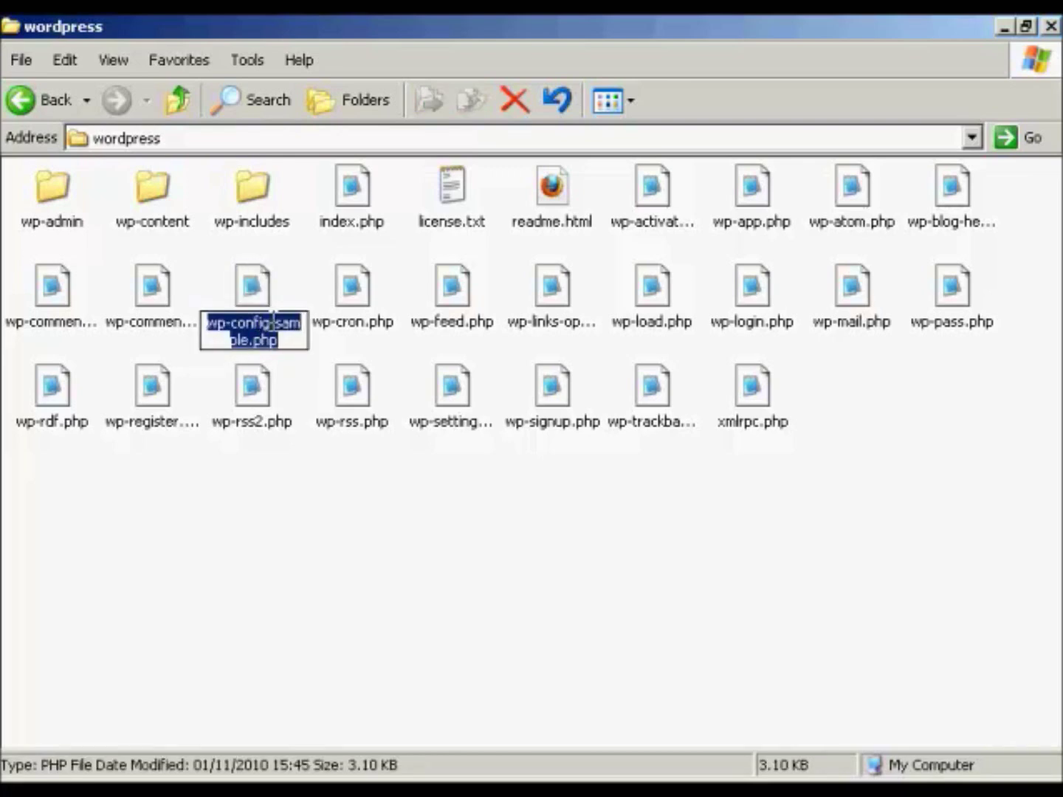
left_click(269, 323)
left_click_drag(269, 323, 250, 340)
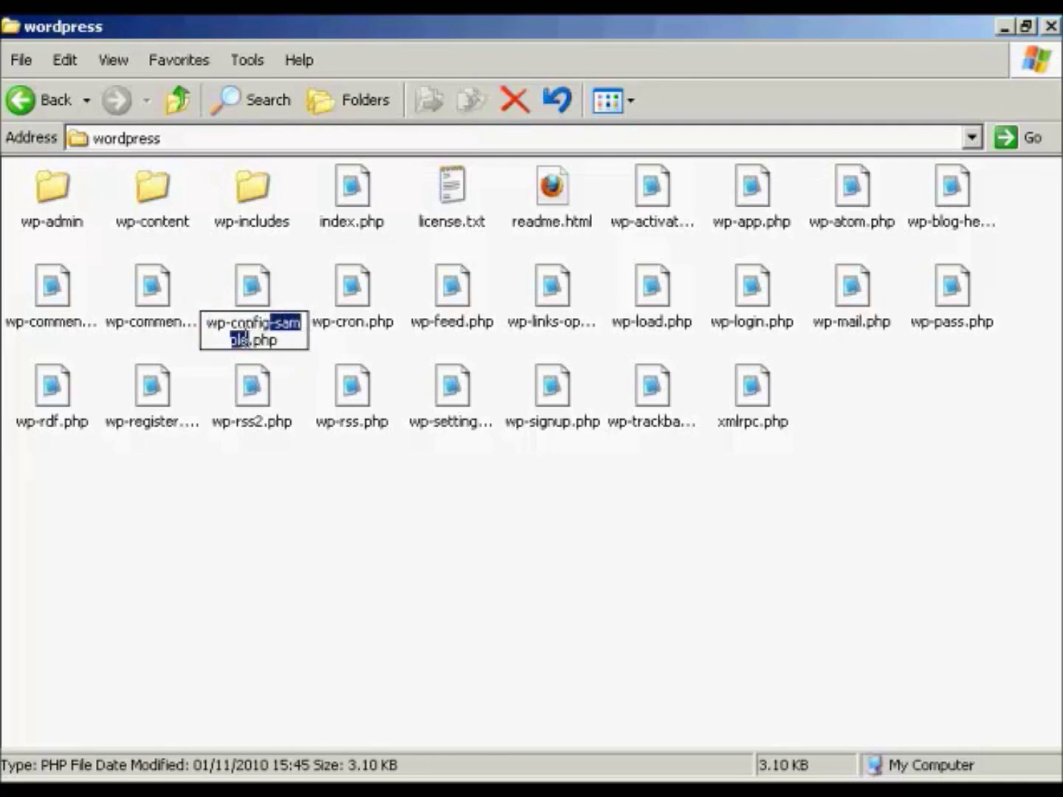
key("Delete")
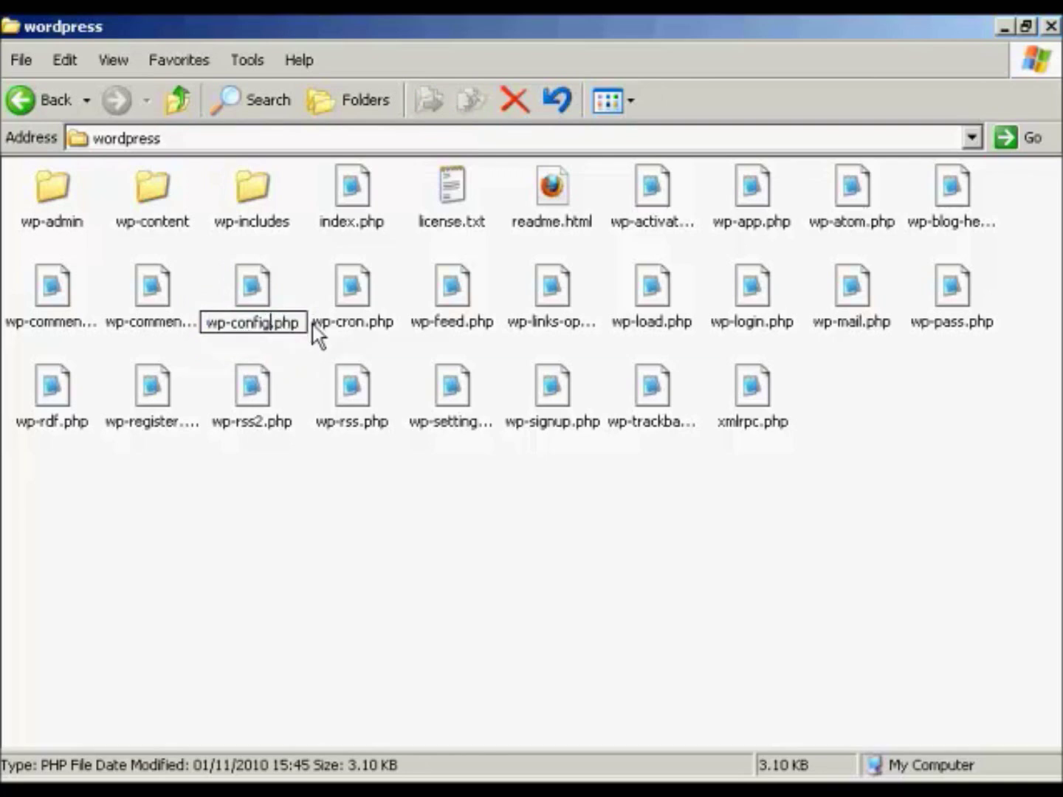
left_click(293, 282)
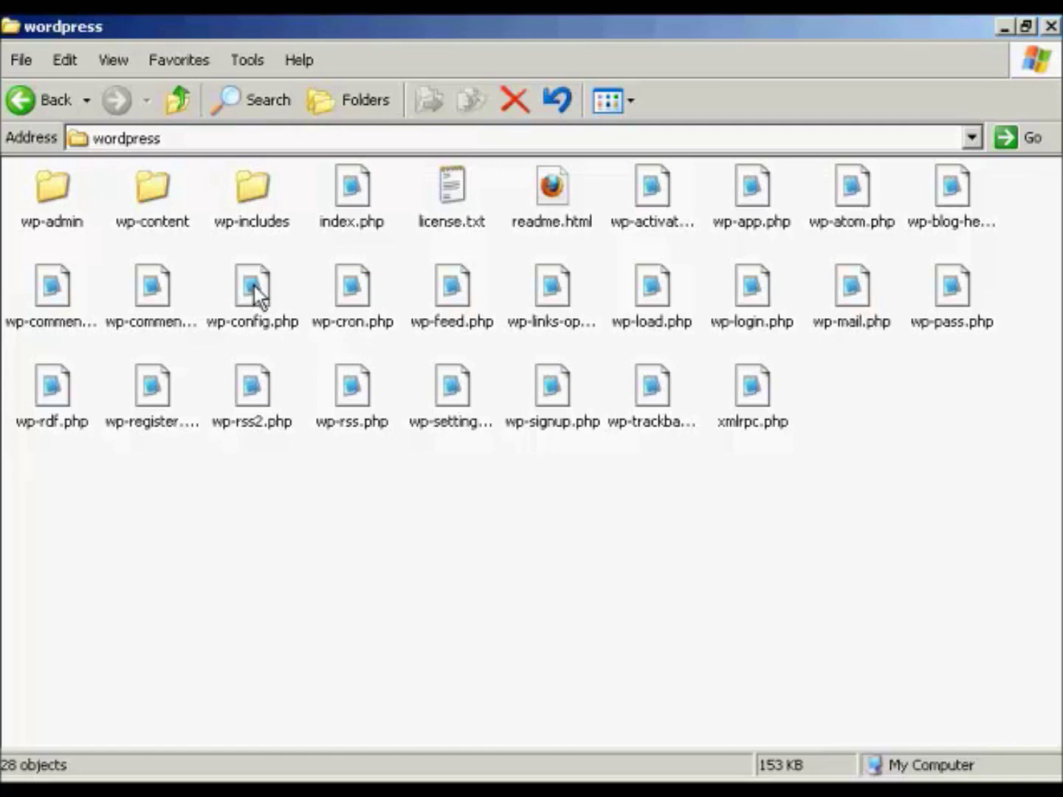
- Open wp-config.php in Notepad and scroll down to the DB_NAME, DB_USER and DB_PASSWORD settings
left_click(258, 298)
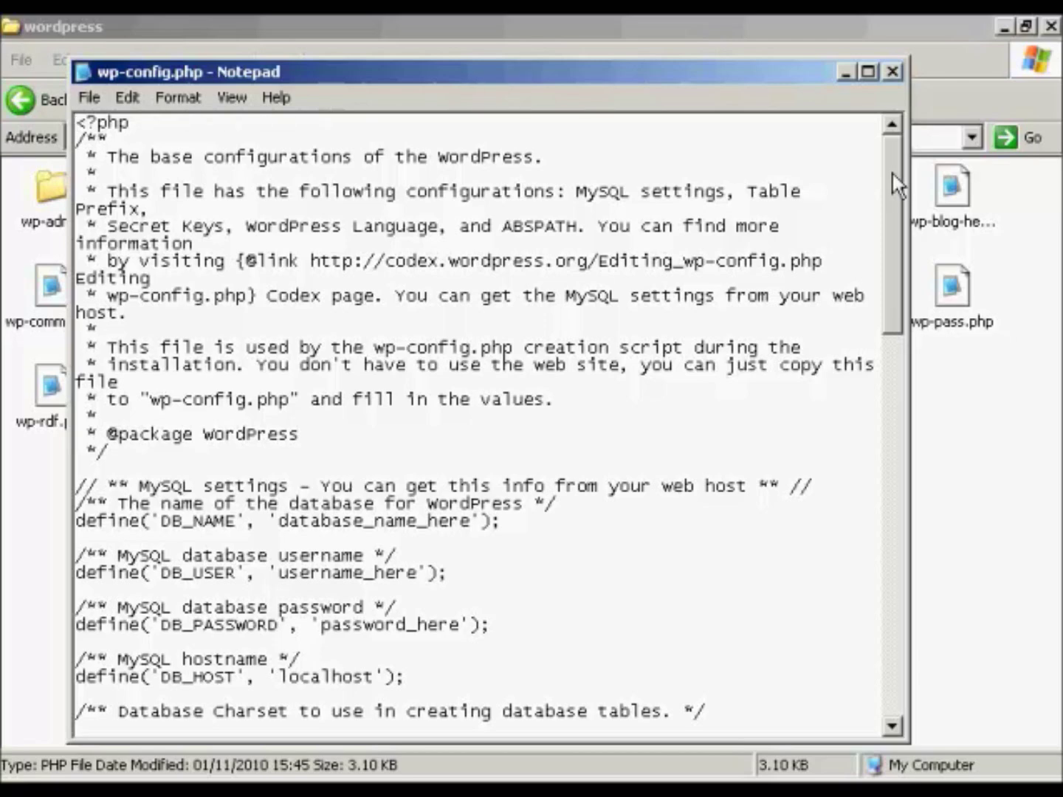
left_click_drag(893, 174, 893, 254)
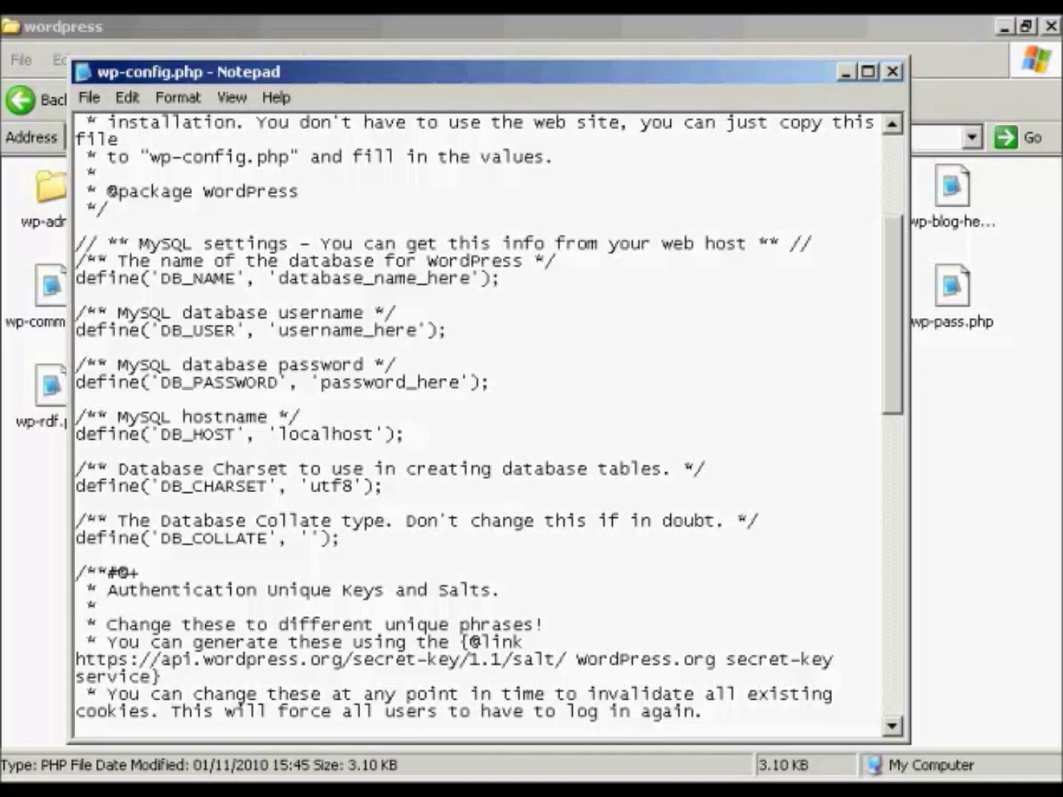
- Copy the database name x3demob_samsblog from database.txt and paste it over database_name_here
key("alt+Tab")
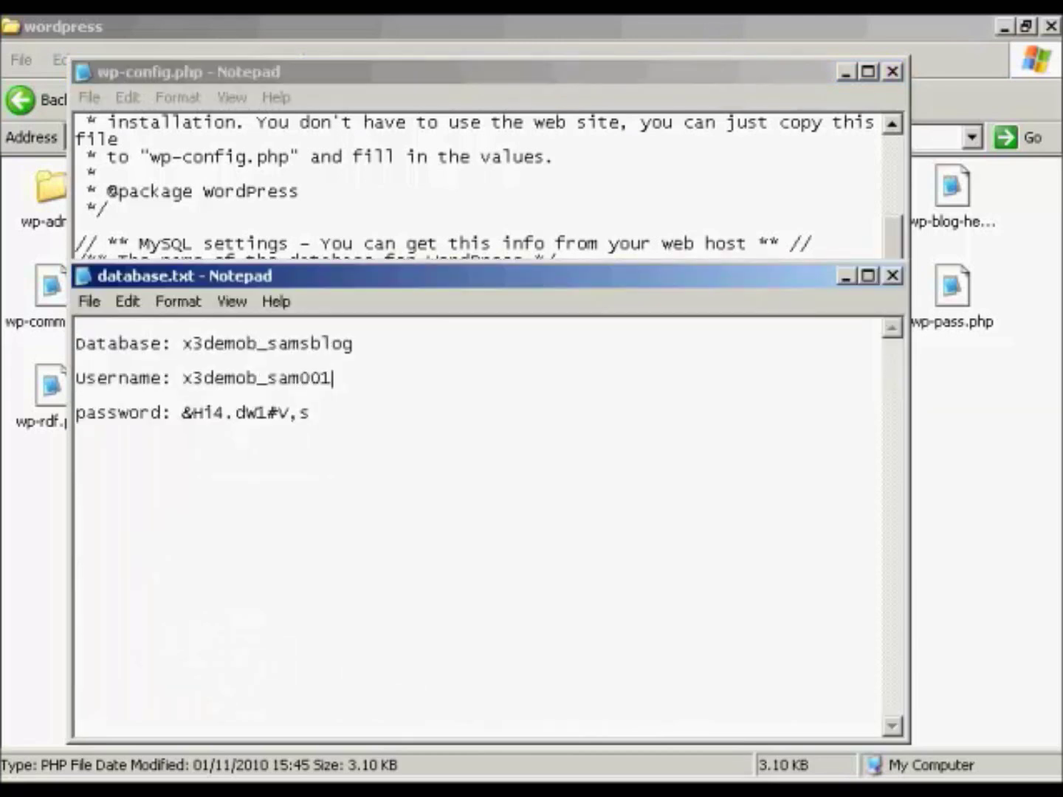
left_click_drag(183, 343, 345, 338)
right_click(345, 339)
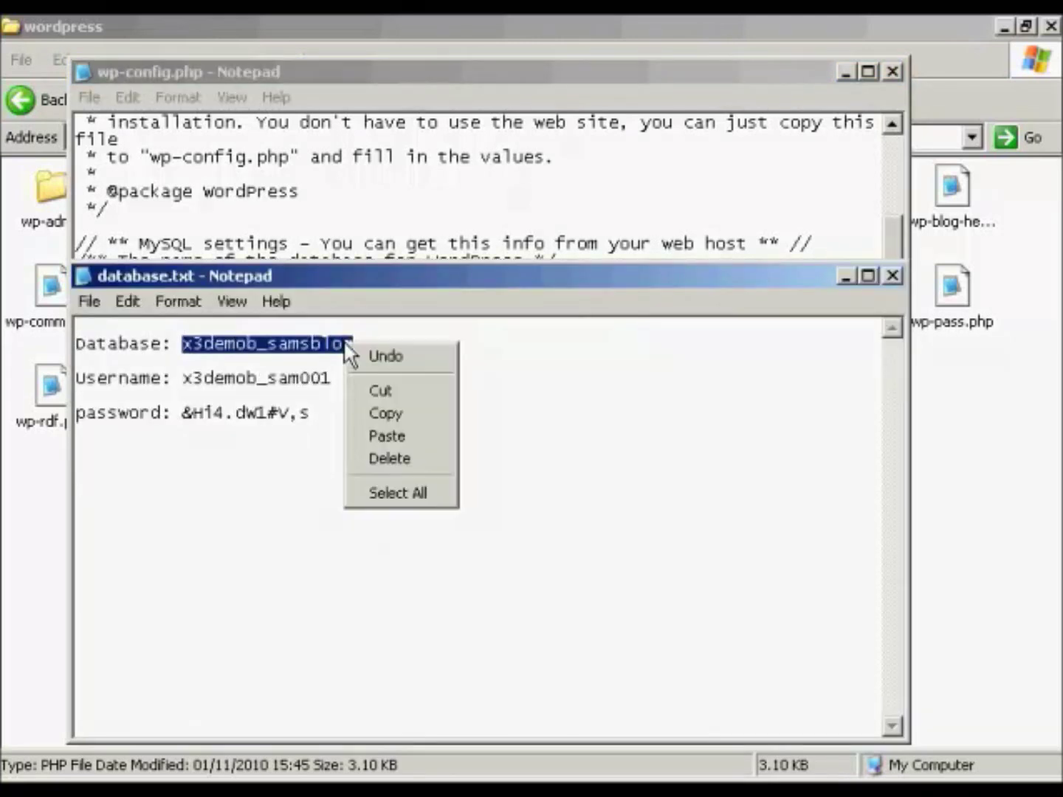
left_click(389, 412)
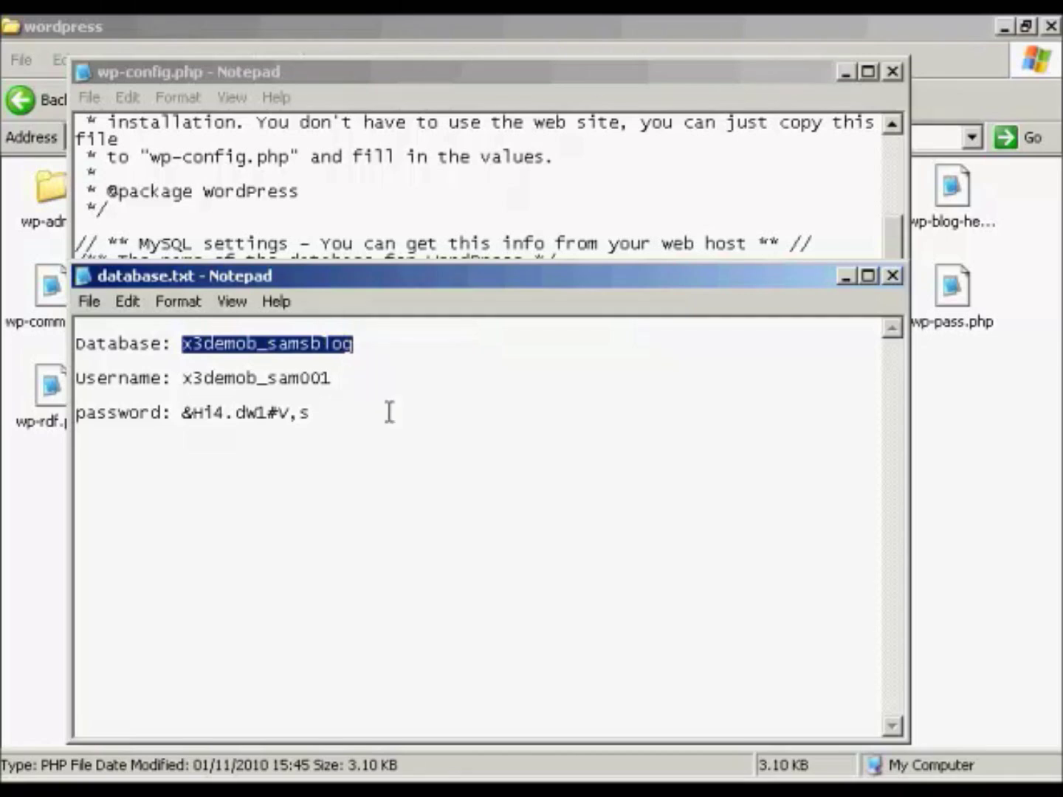
key("alt+Tab")
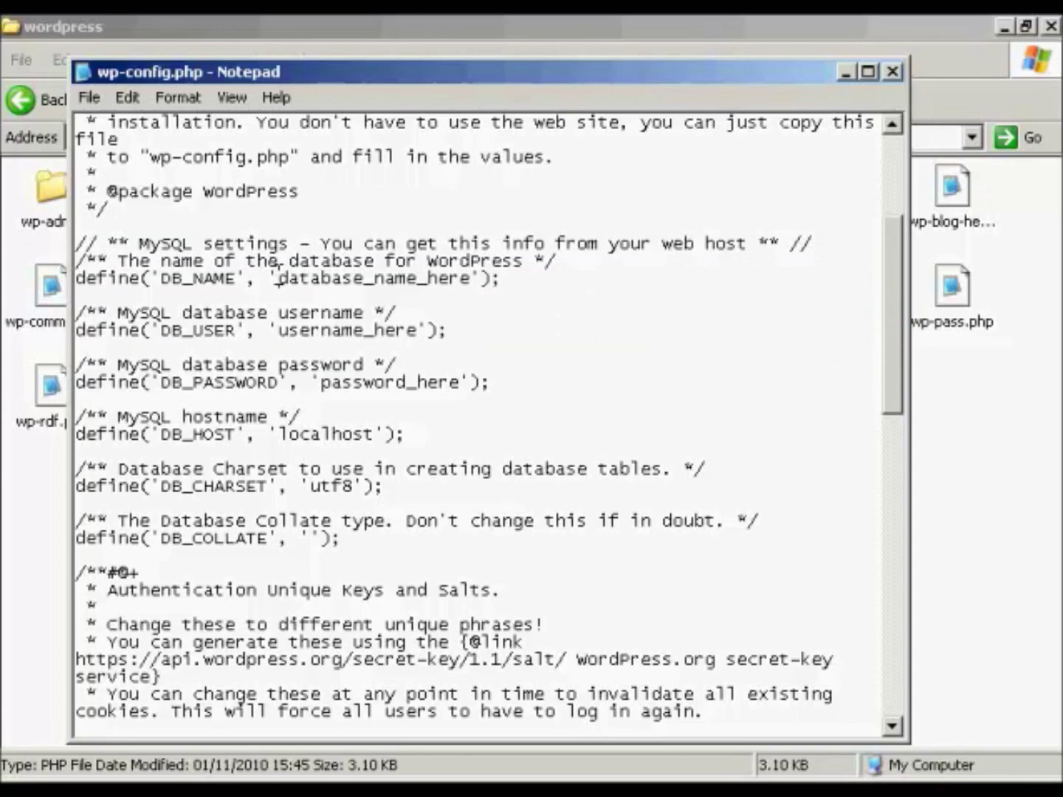
left_click_drag(278, 278, 474, 275)
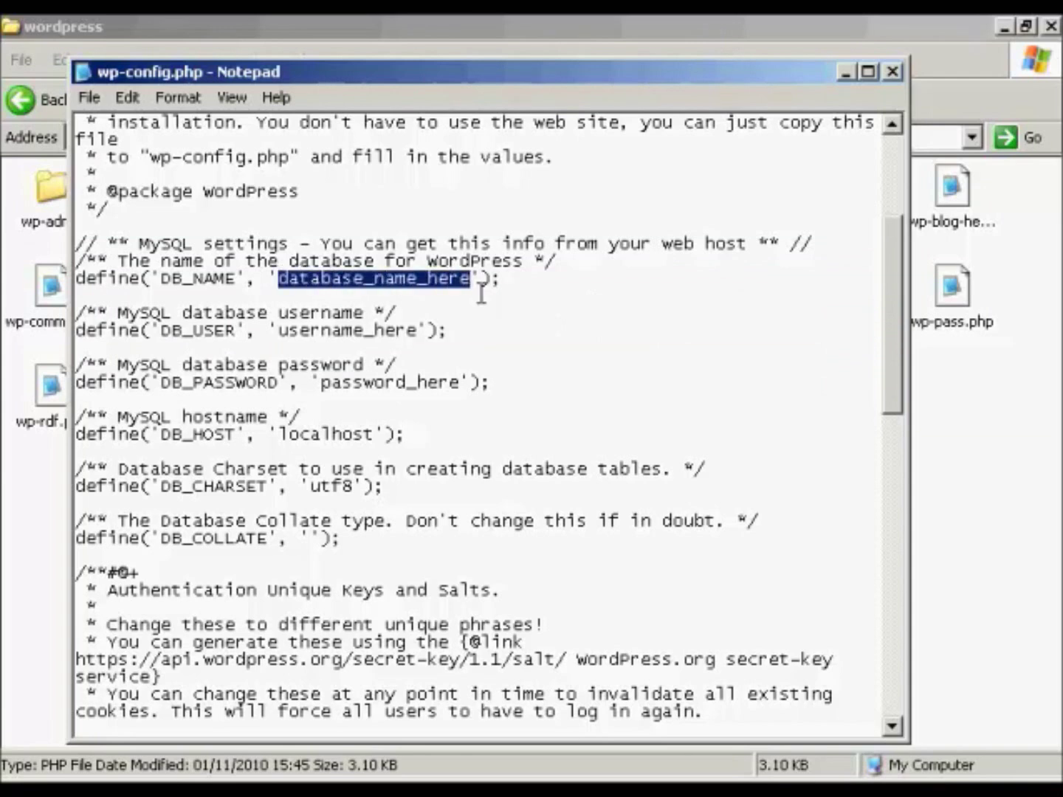
key("ctrl+v")
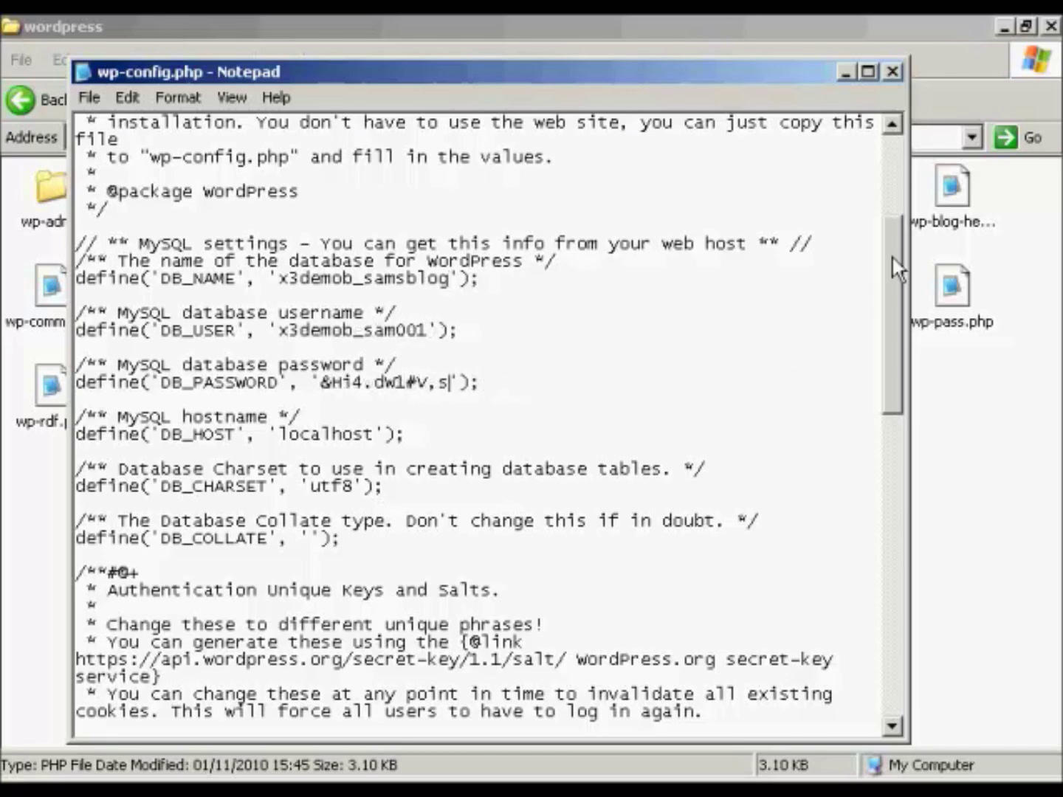
left_click_drag(895, 269, 915, 389)
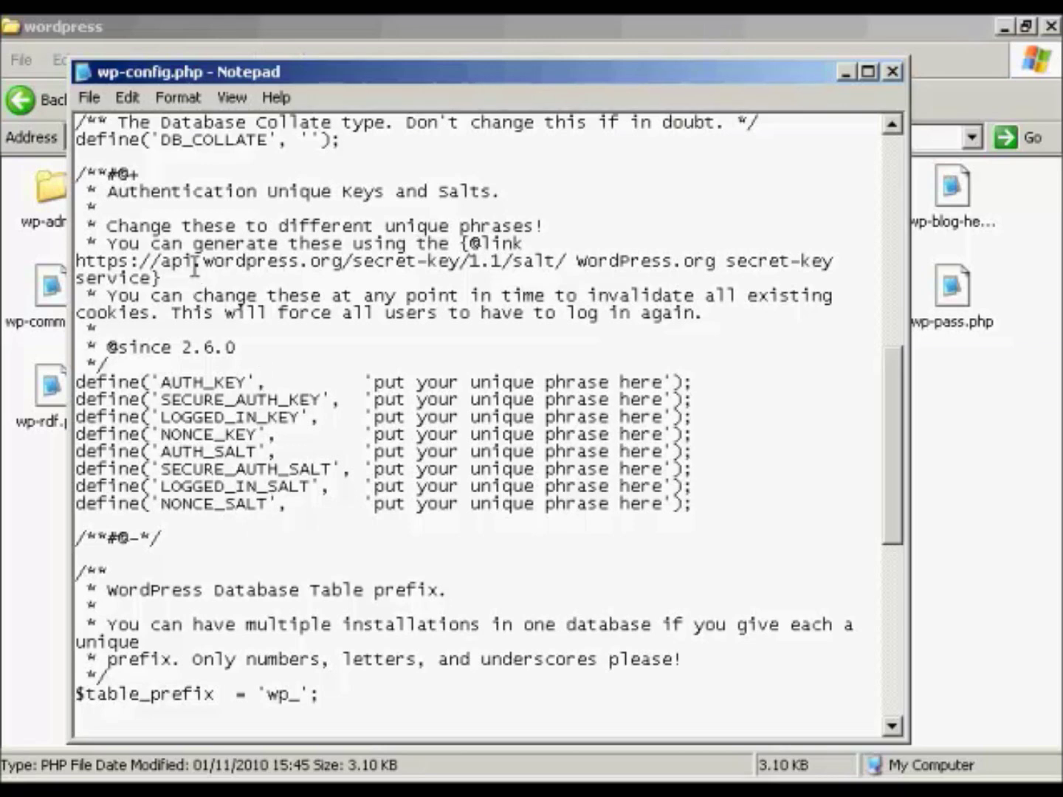
- Copy the secret-key generator address from the notes, then close database.txt
left_click_drag(76, 260, 562, 265)
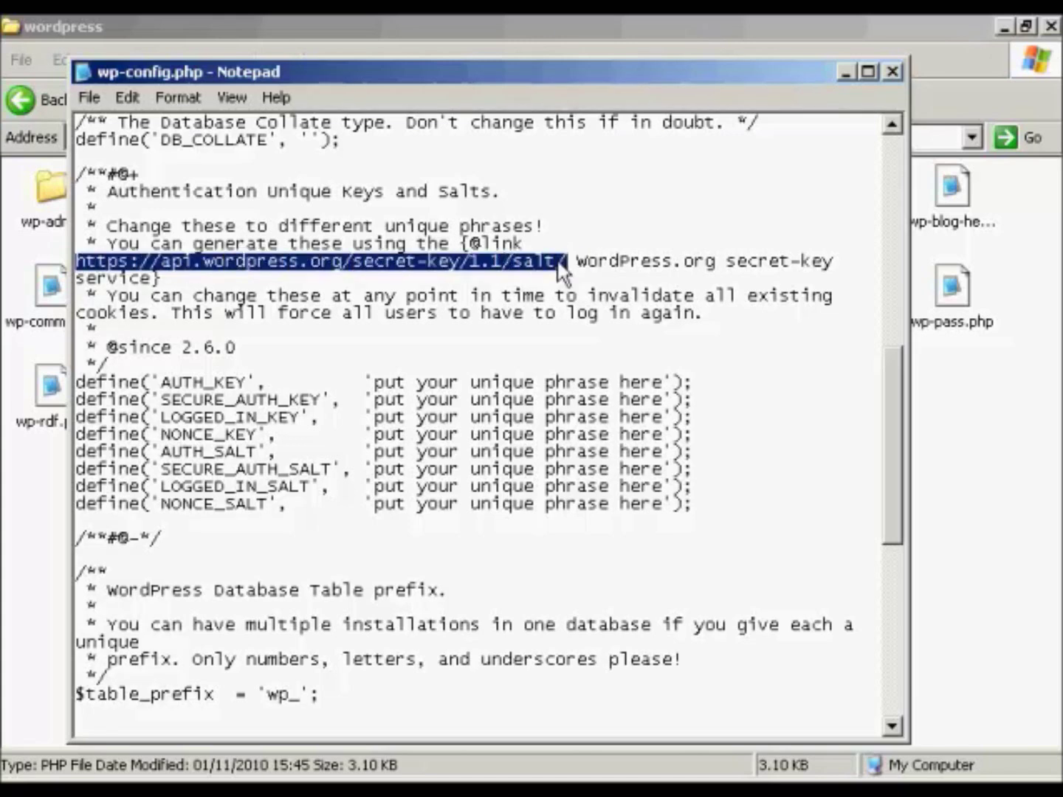
right_click(562, 266)
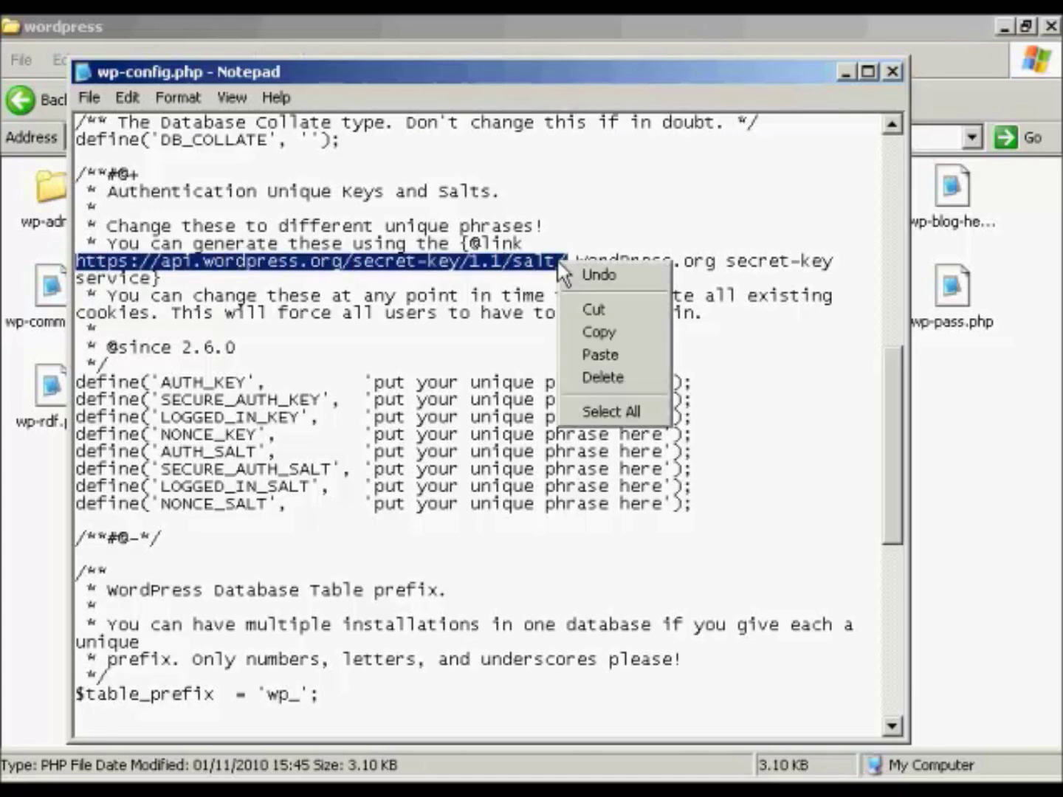
left_click(600, 333)
left_click(846, 73)
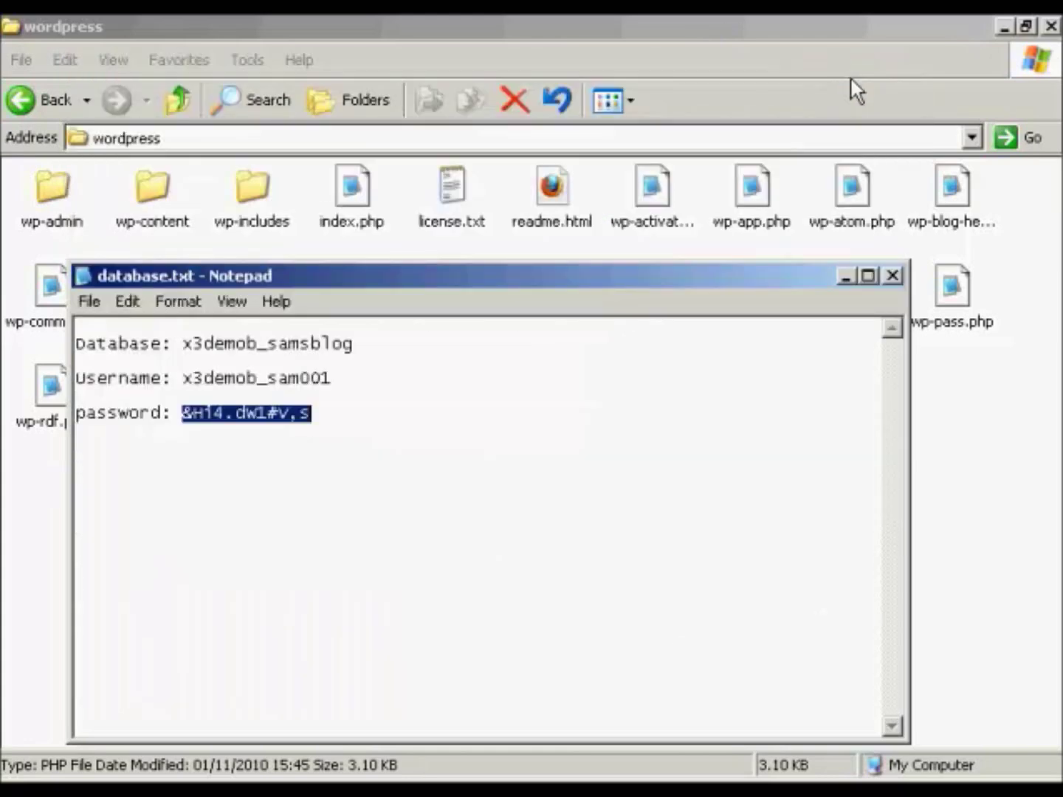
left_click(894, 276)
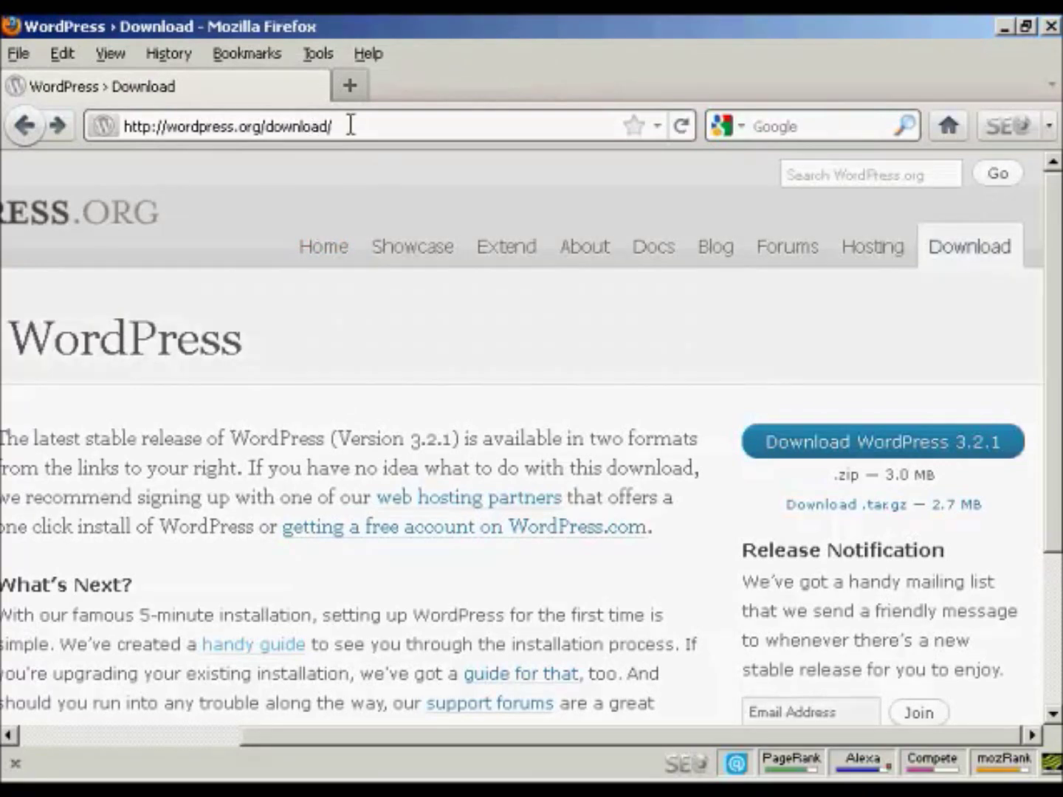
- Load api.wordpress.org/secret-key/1.1/salt/ and copy its eight generated key and salt lines
left_click_drag(343, 125, 120, 125)
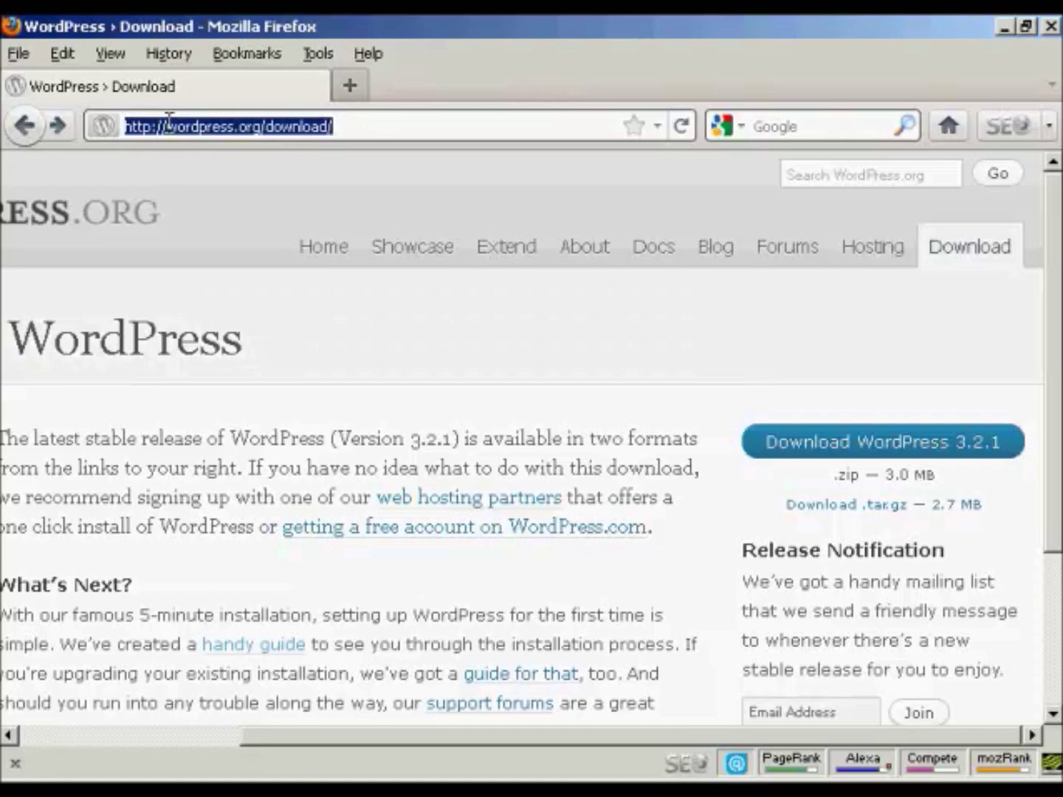
key("ctrl+v")
key("Return")
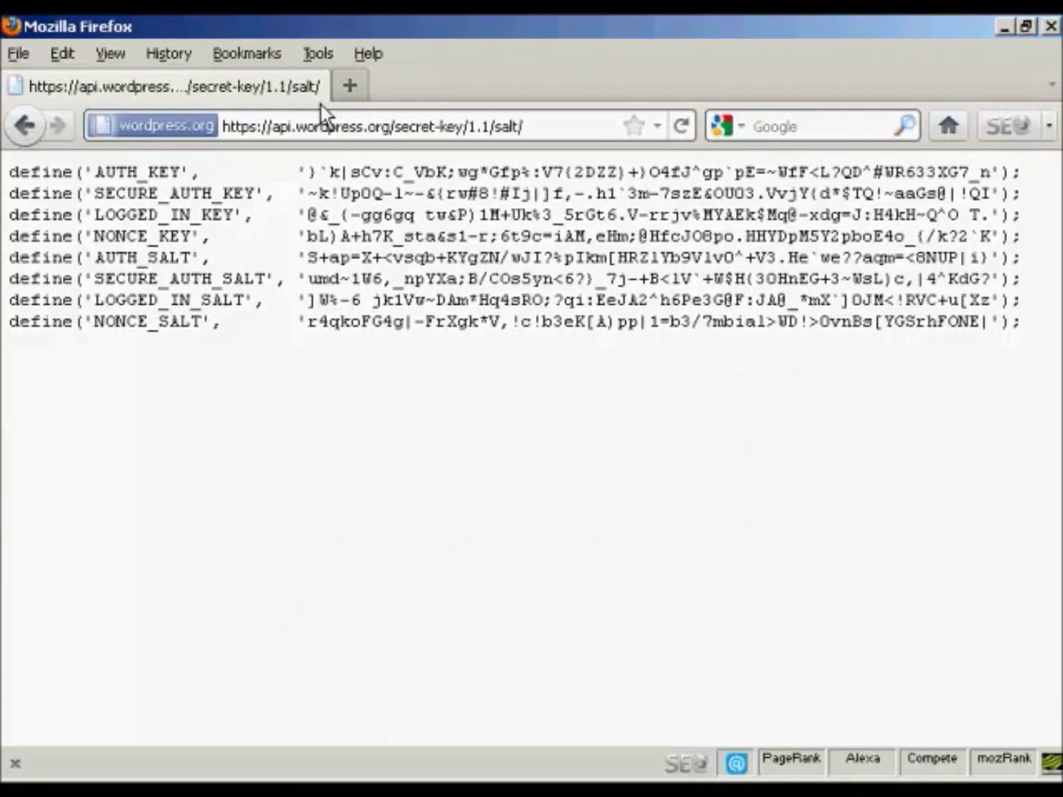
left_click_drag(15, 176, 970, 324)
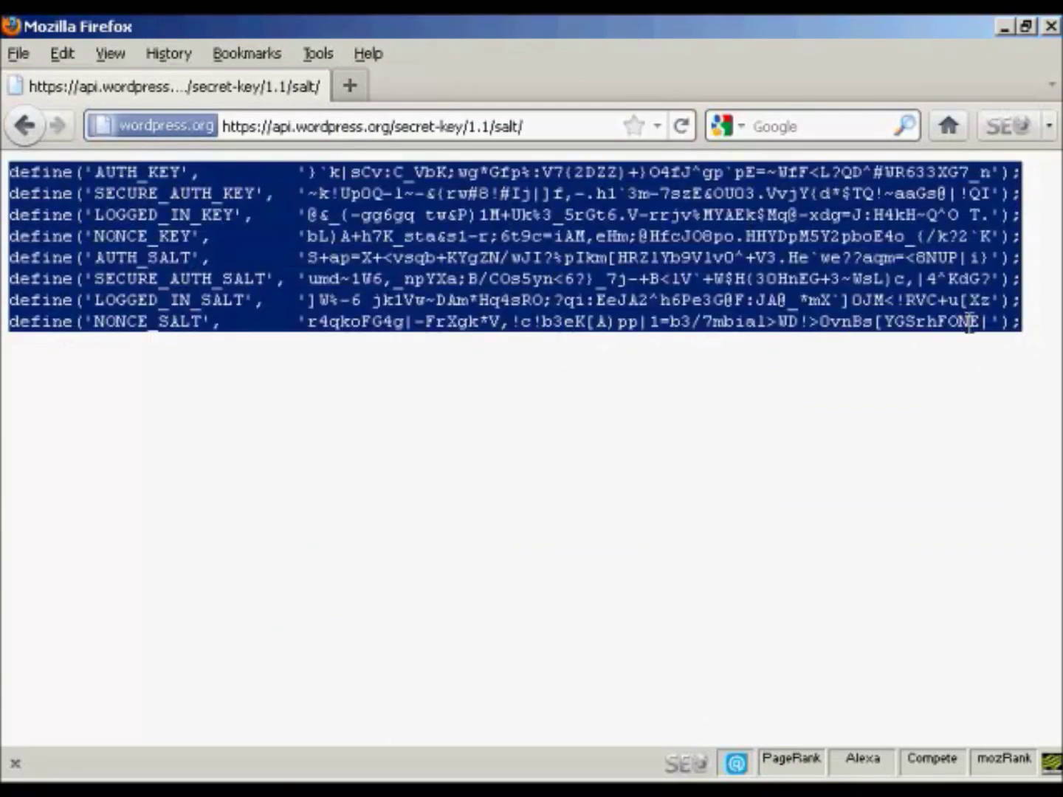
right_click(783, 282)
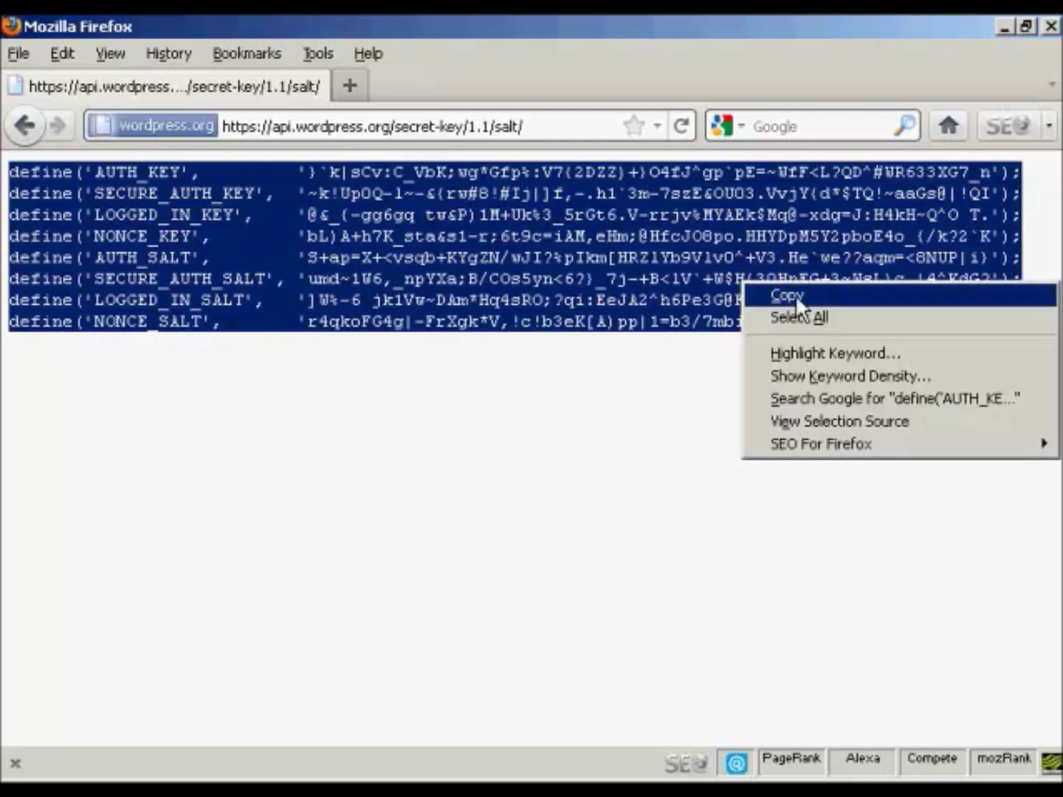
left_click(795, 295)
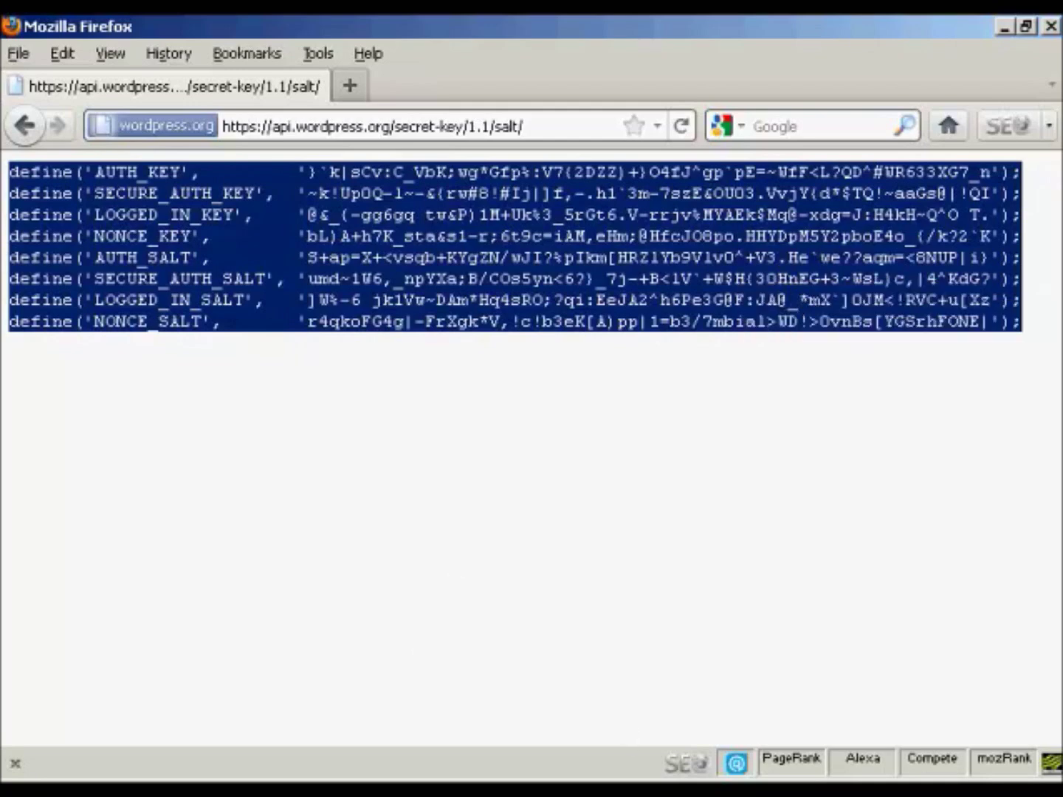
key("alt+Tab")
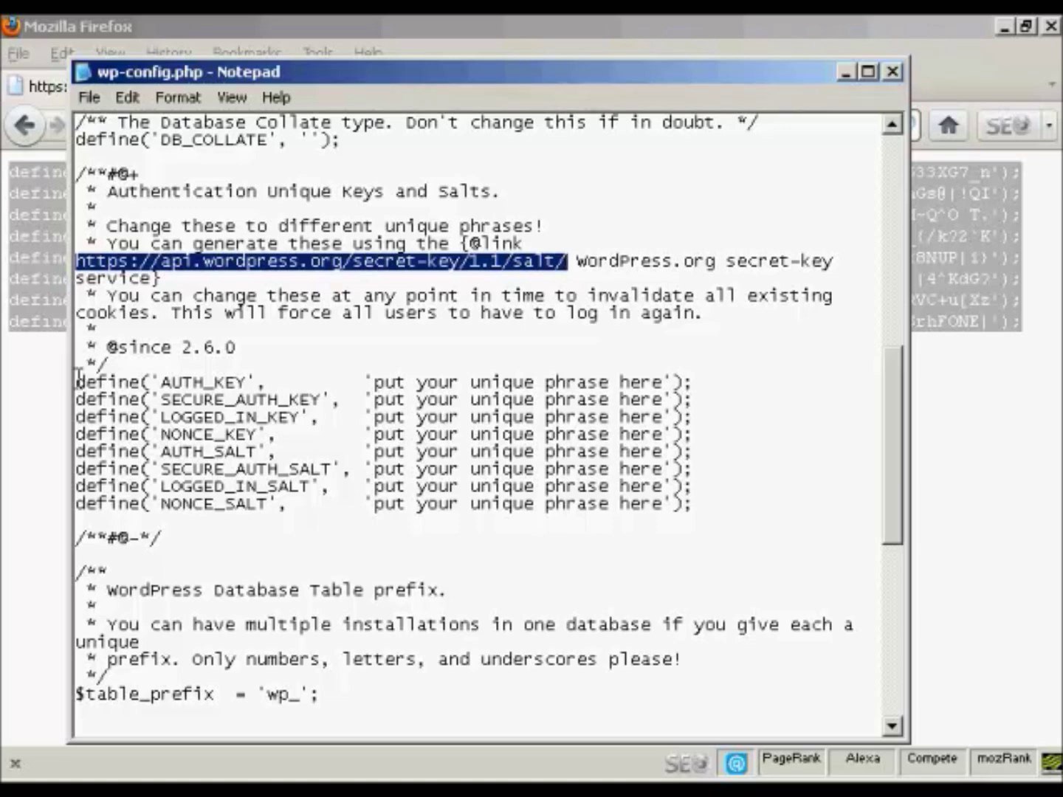
- Paste the generated keys and salts over the eight placeholder define lines
left_click_drag(76, 381, 709, 507)
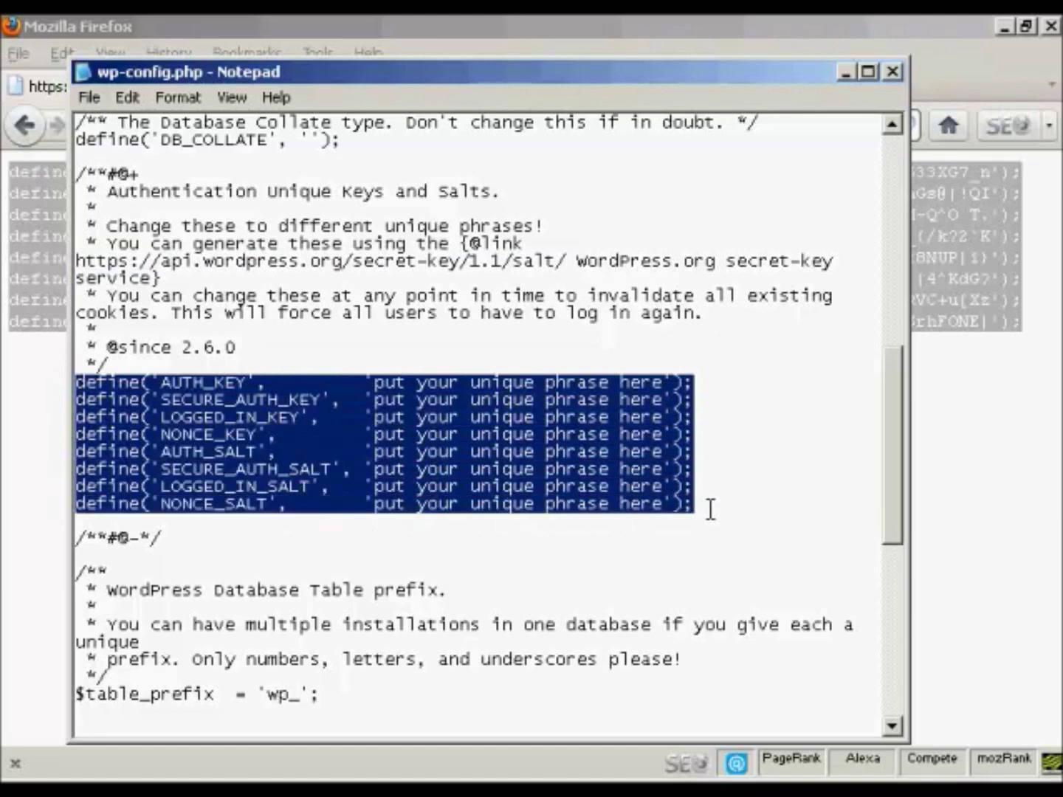
key("ctrl+v")
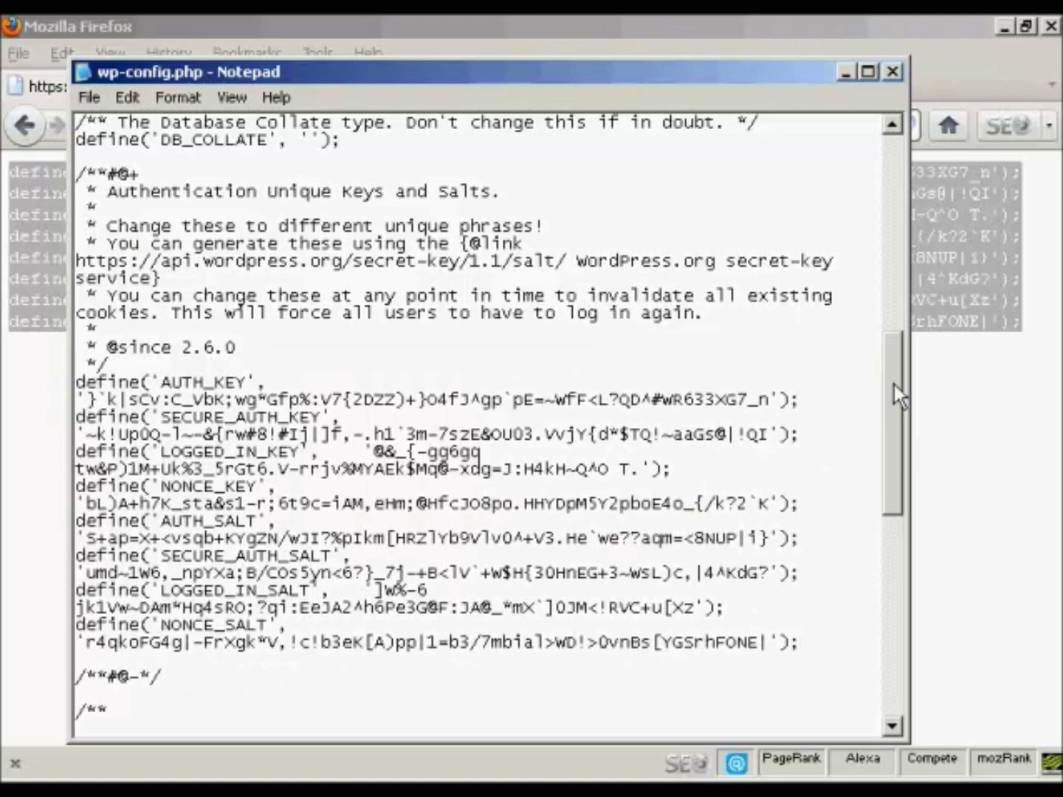
left_click_drag(893, 384, 895, 592)
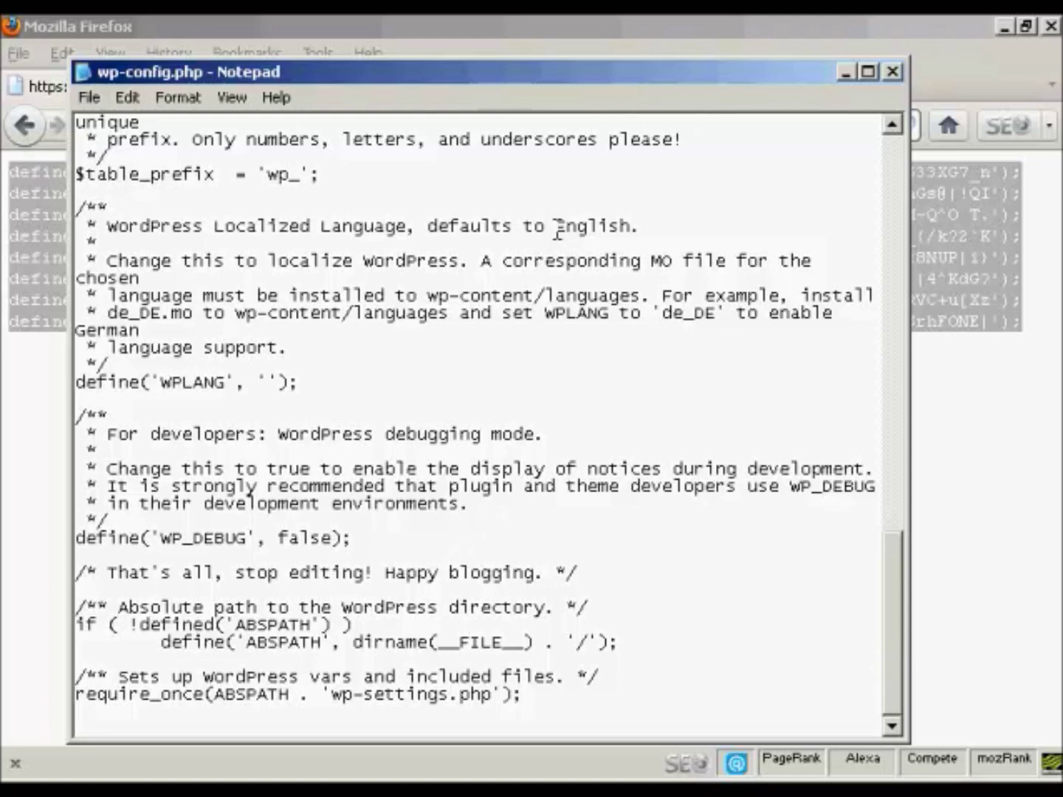
- Save wp-config.php and close Notepad
left_click(90, 96)
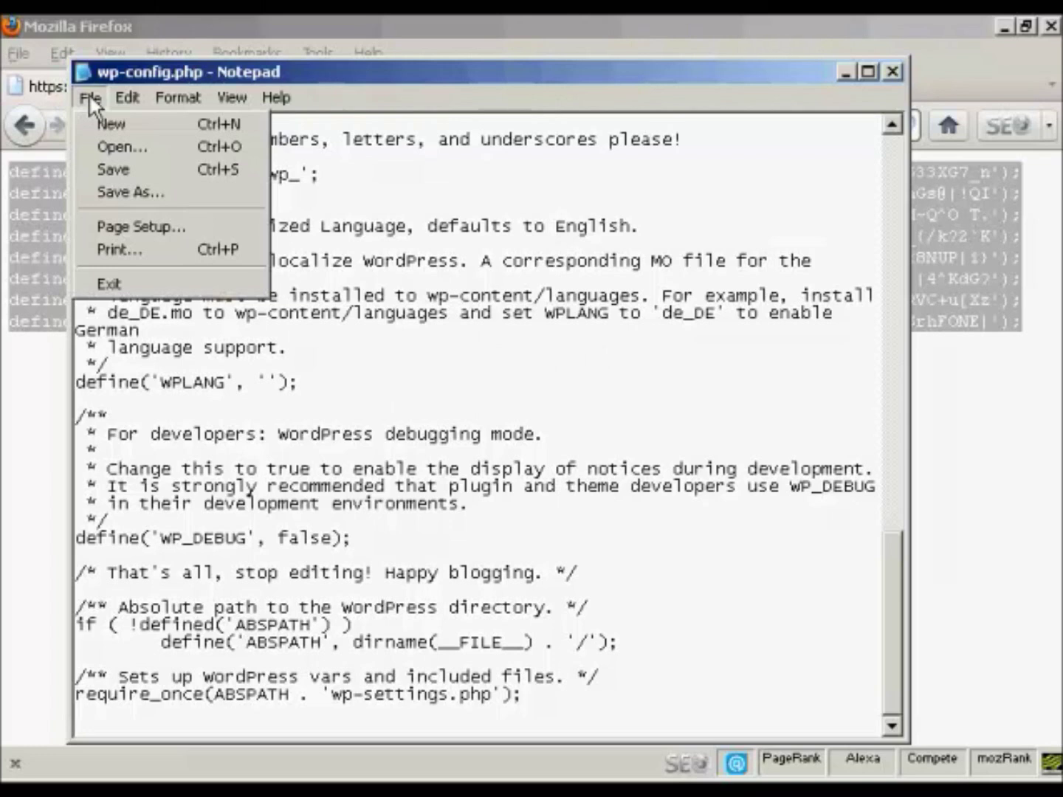
left_click(130, 172)
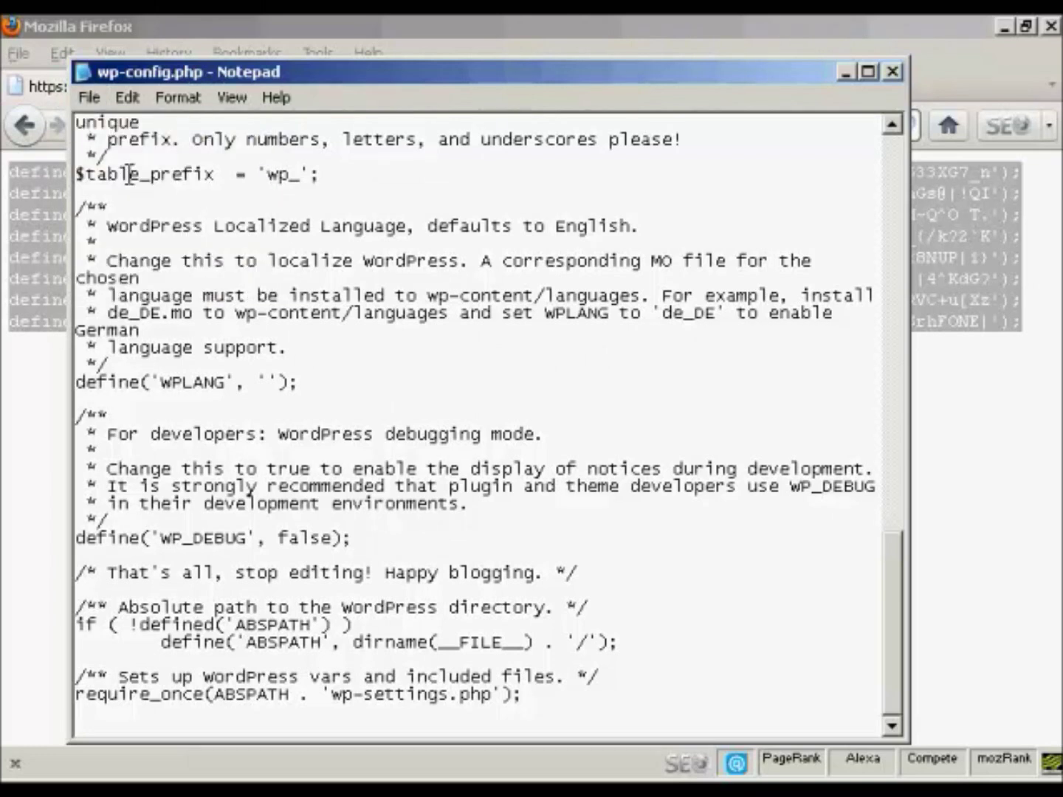
left_click(892, 72)
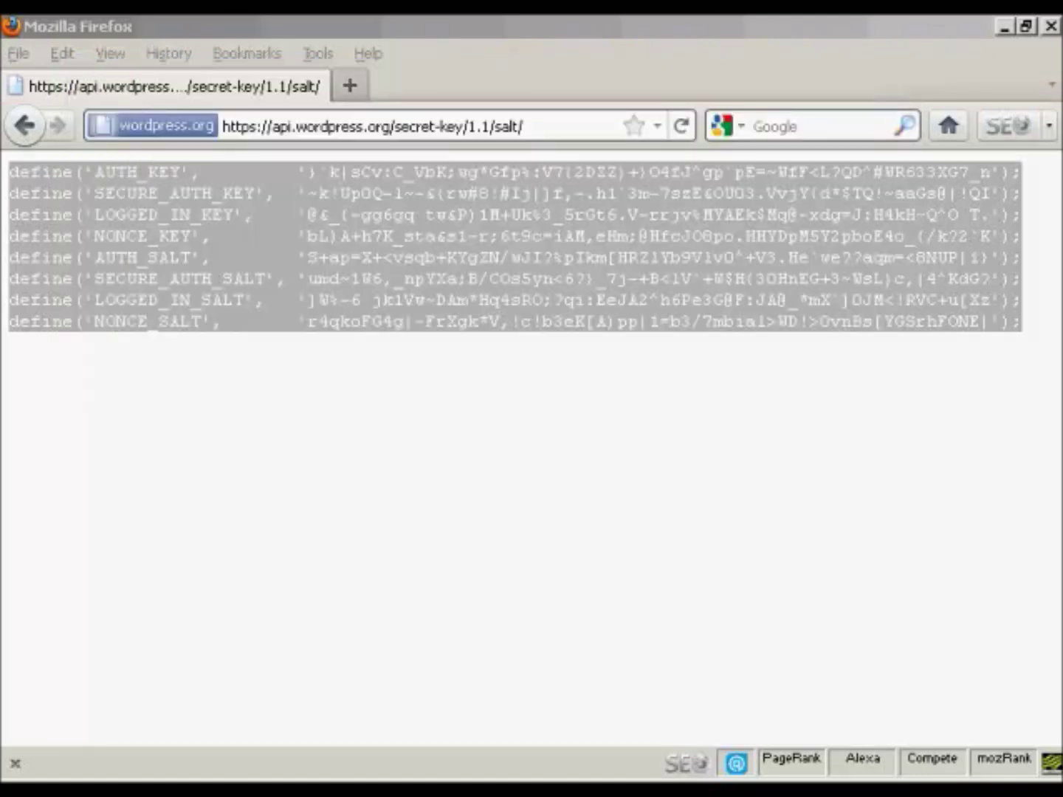
key("alt+Tab")
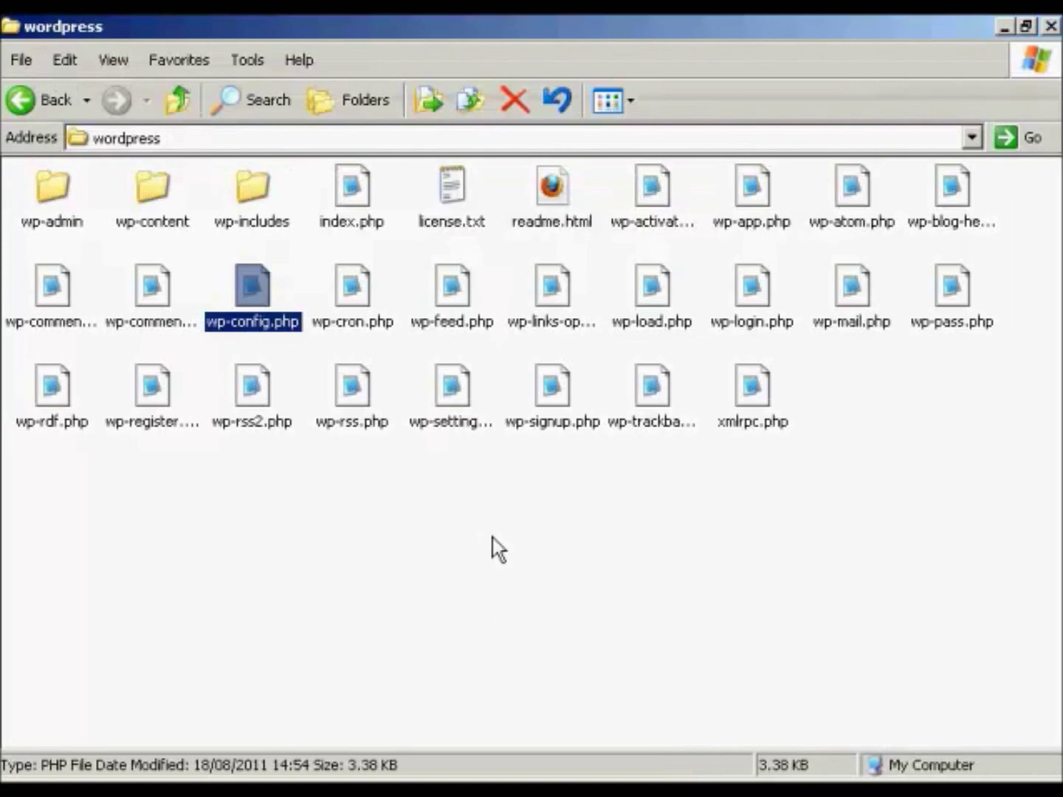
- Deselect wp-config.php to review the prepared wordpress folder, now showing the 3.38 KB file
left_click(499, 551)
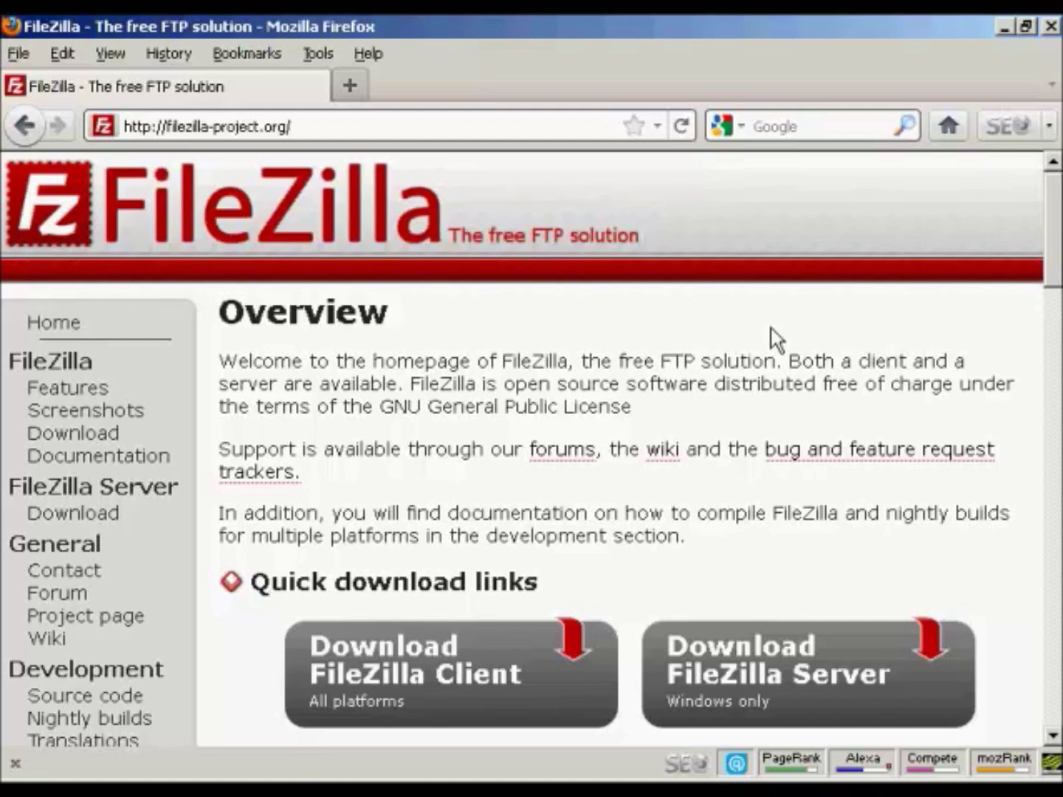
- Switch to FileZilla showing local D:\wordpress\ beside remote /httpdocs, and right-click httpdocs
key("alt+Tab")
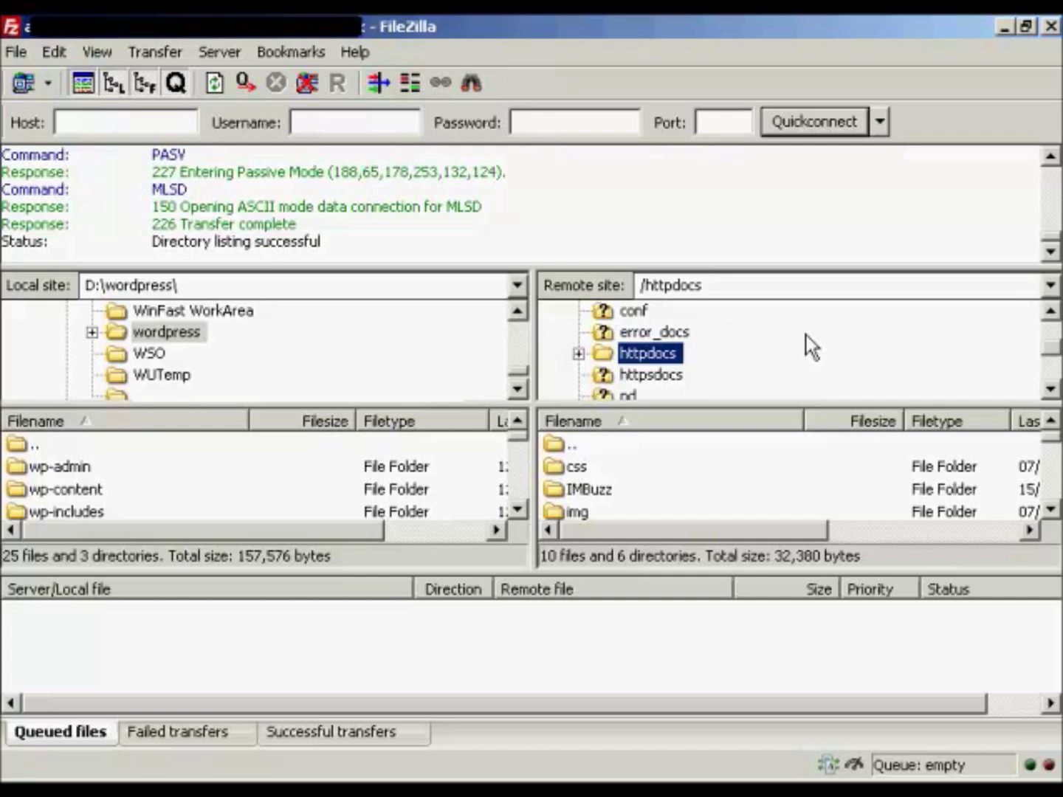
right_click(668, 353)
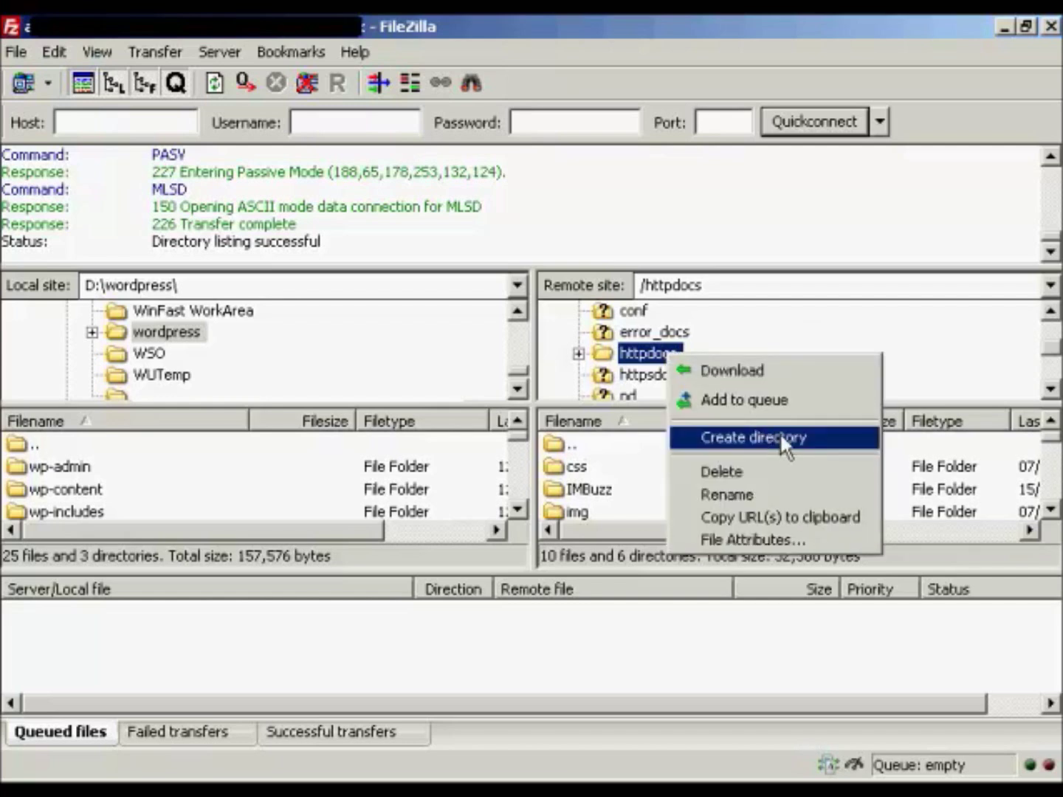
- Create a 'wordpress' directory inside /httpdocs on the server and open it
left_click(781, 439)
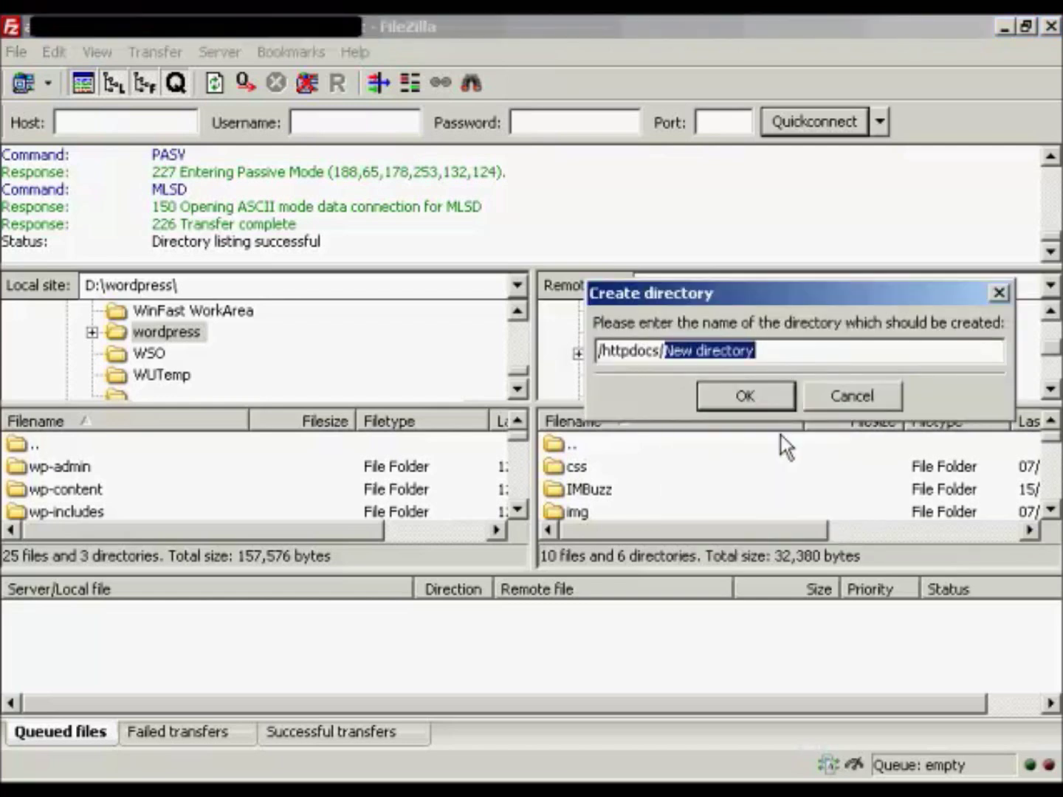
type("wordpress")
left_click(760, 396)
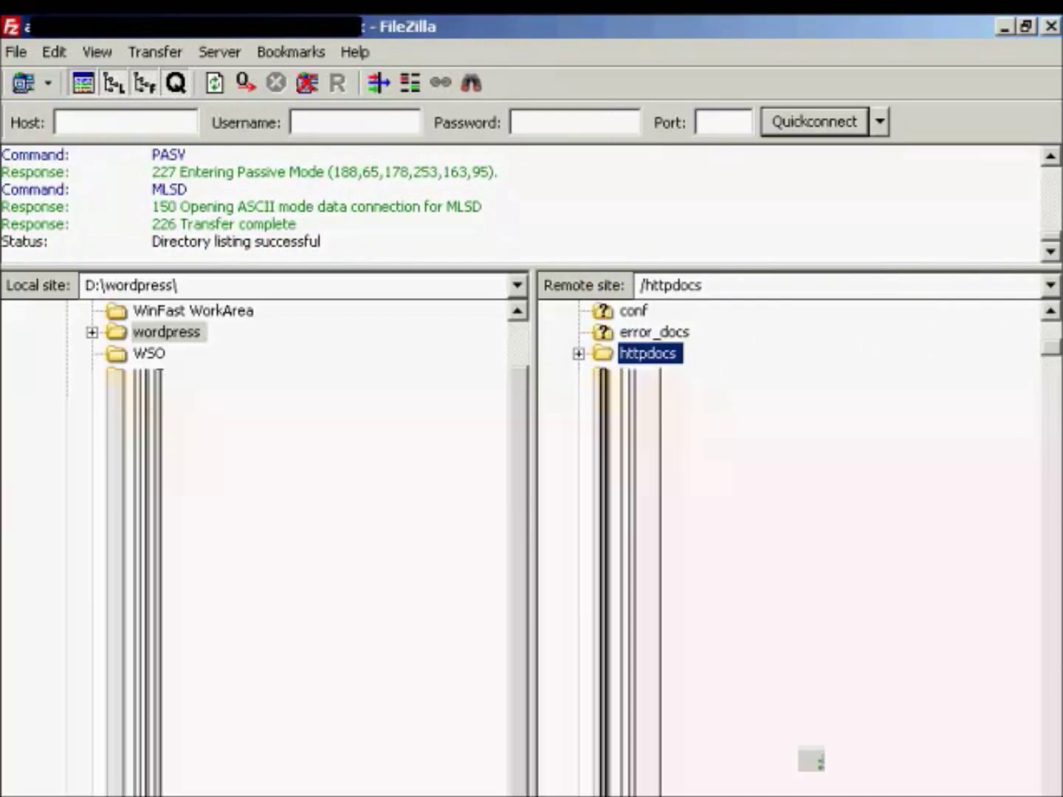
left_click(579, 354)
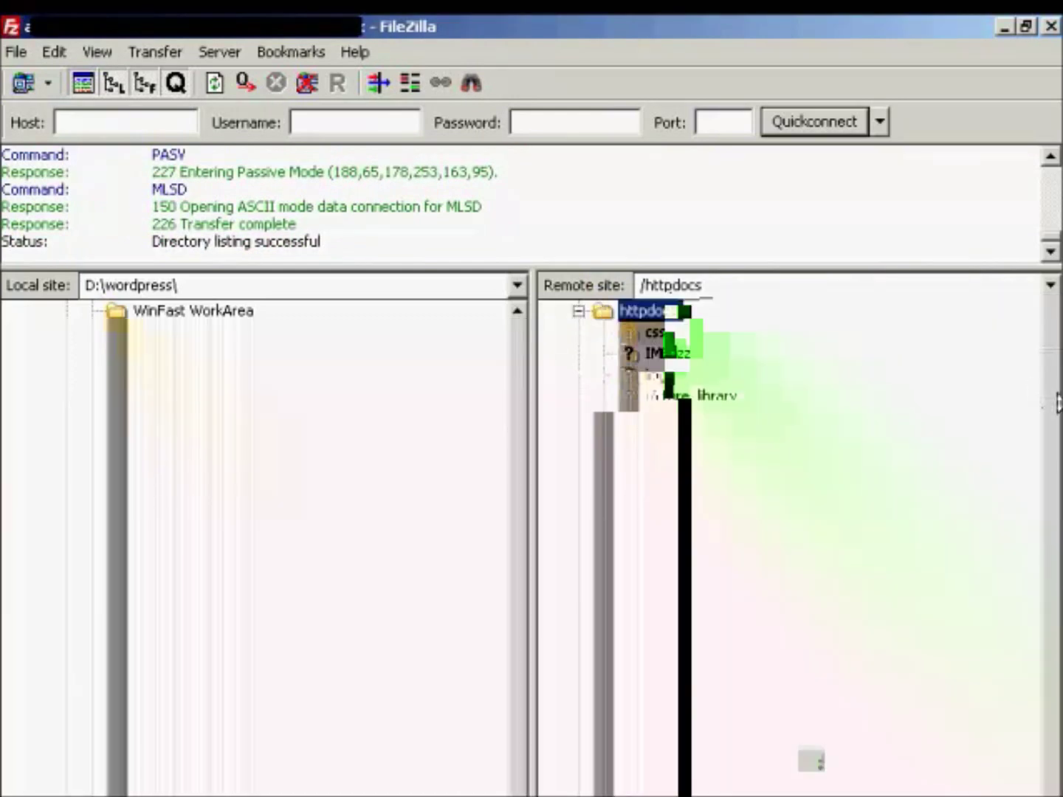
left_click(1056, 396)
left_click(1055, 395)
left_click(1055, 396)
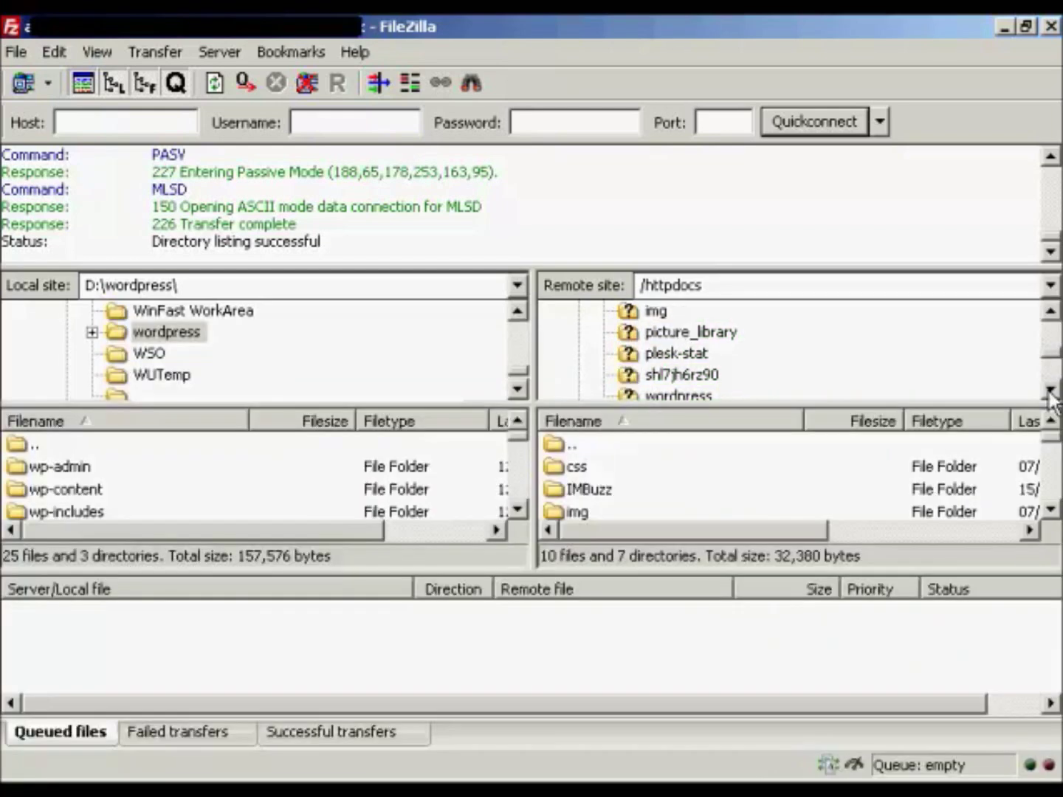
left_click(1052, 391)
left_click(1053, 391)
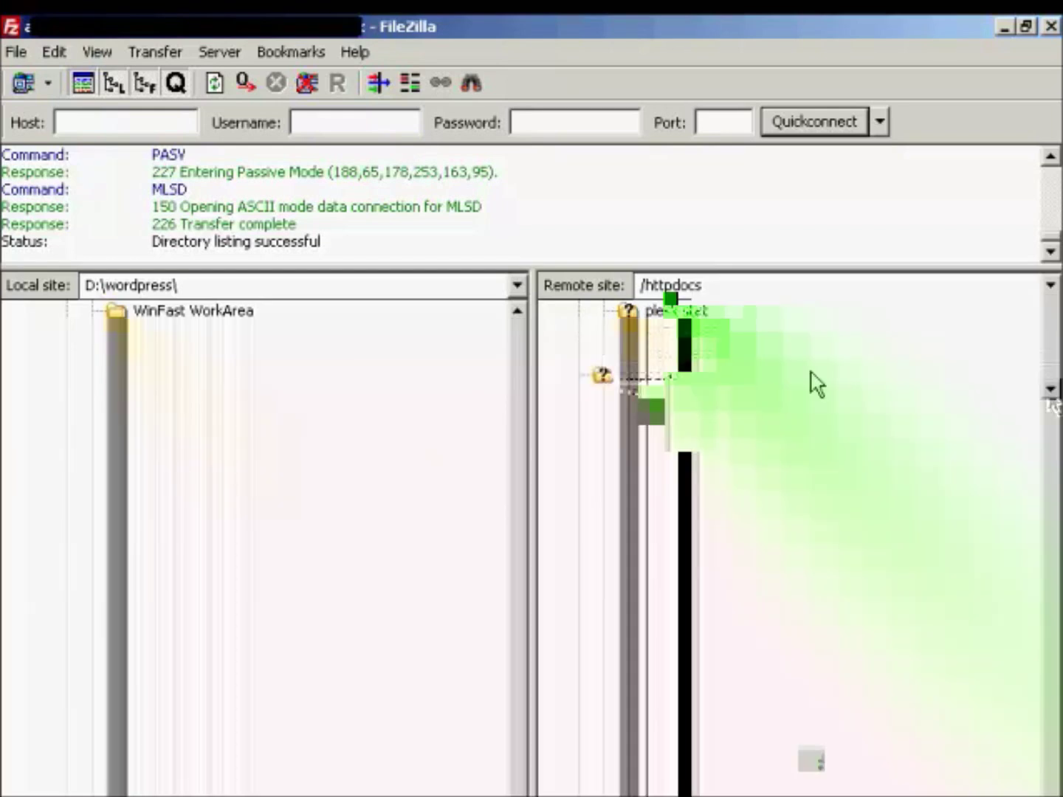
left_click(677, 355)
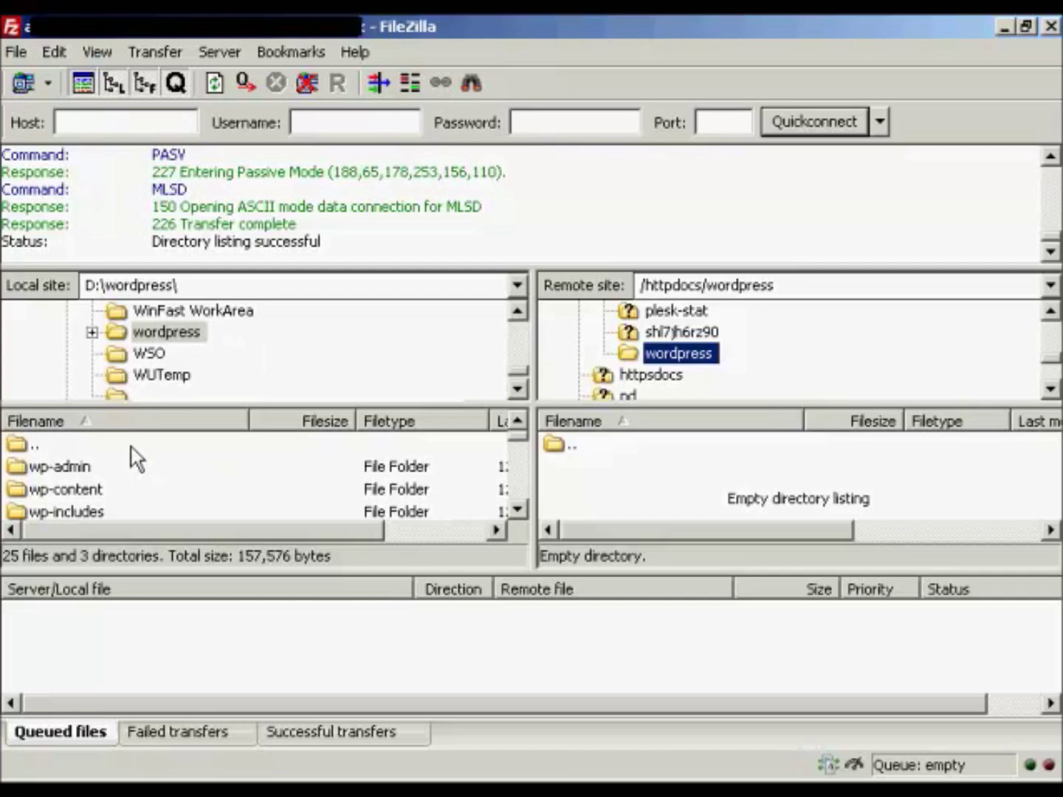
- Select every local WordPress file and folder from wp-admin down and upload them to /httpdocs/wordpress
left_click(83, 473)
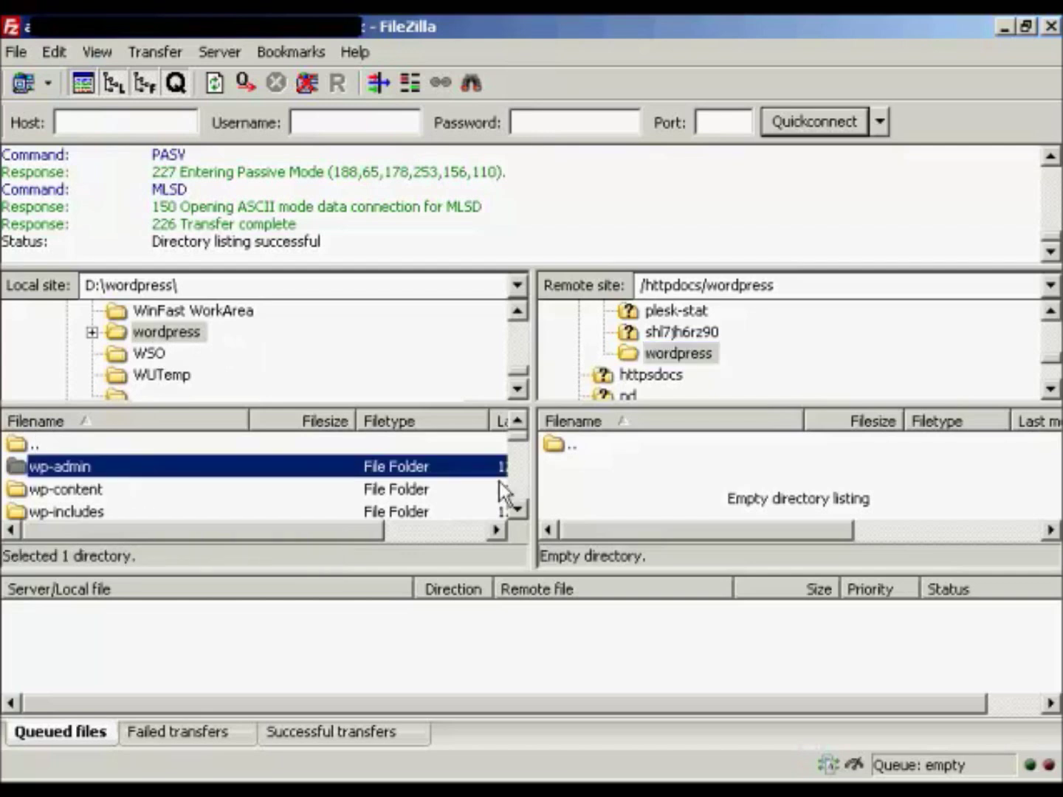
scroll(517, 510, "down", 3)
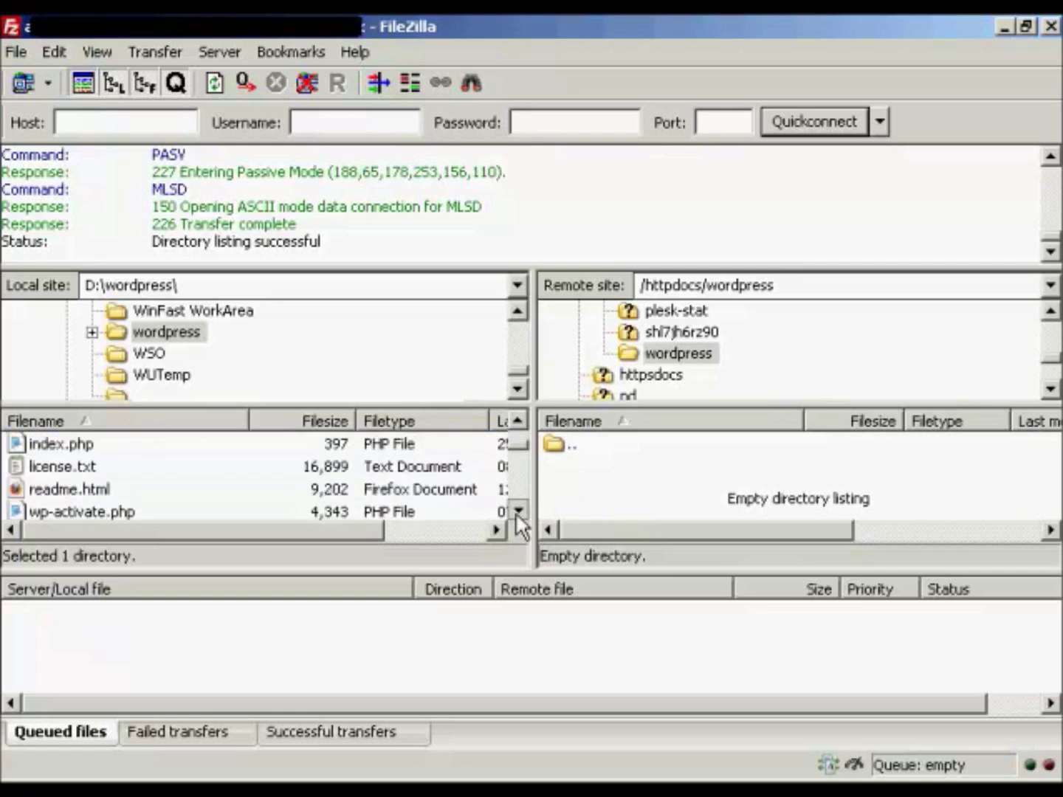
left_click_drag(521, 458, 521, 509)
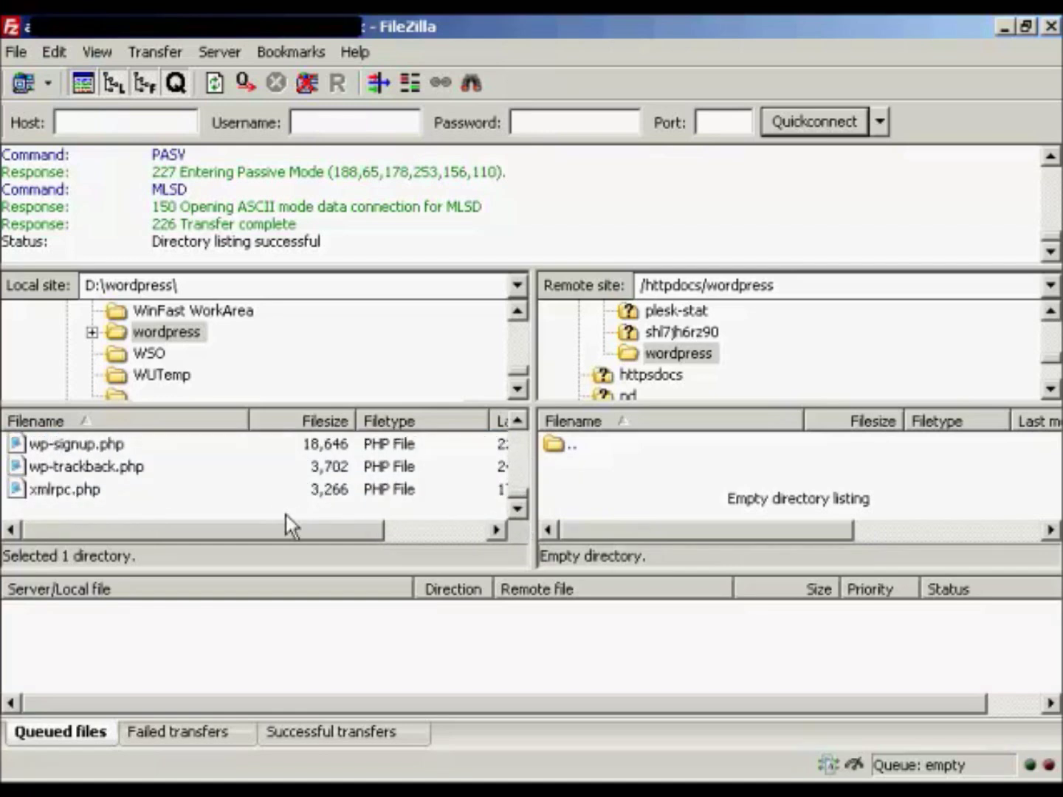
left_click(54, 494, "shift")
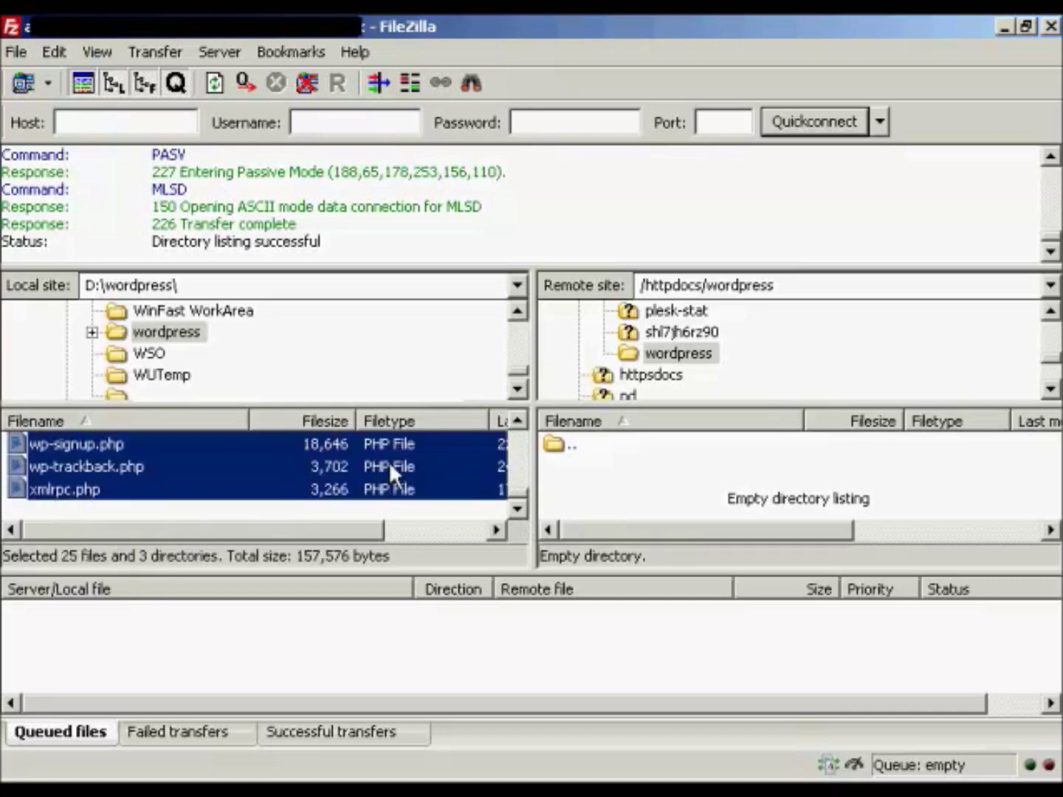
right_click(437, 470)
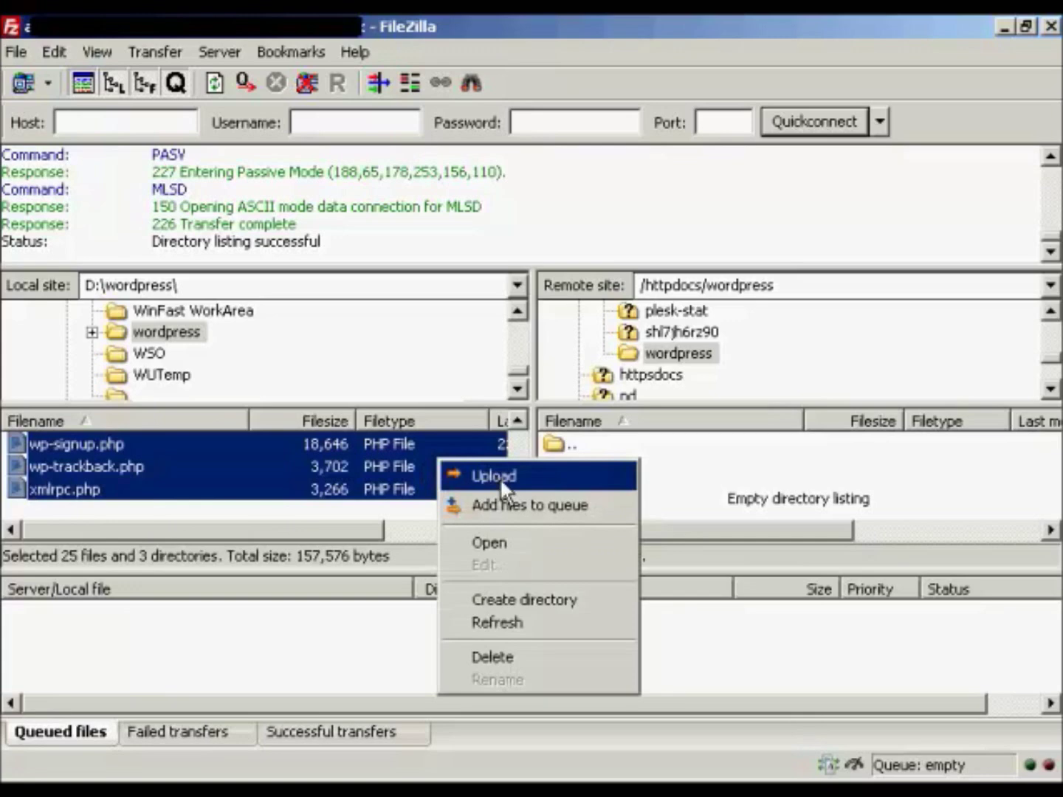
left_click(501, 478)
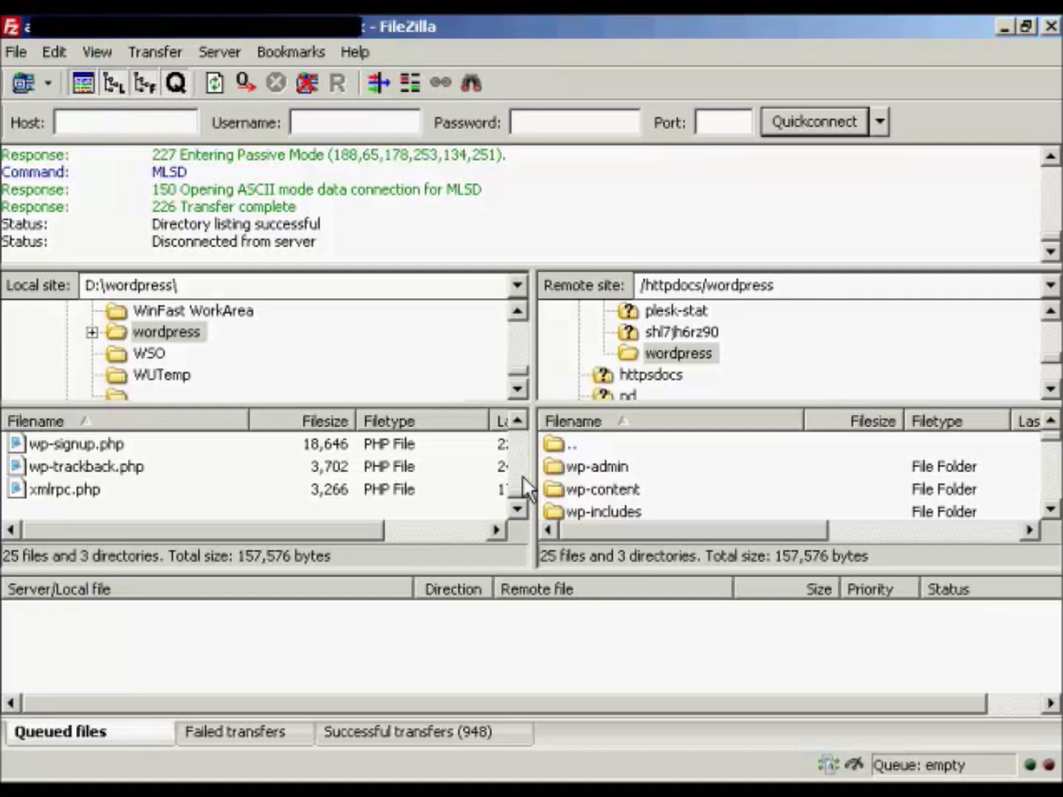
- Disconnect from the FTP server and enter 'Sam's Blog' as the Site Title
left_click(310, 82)
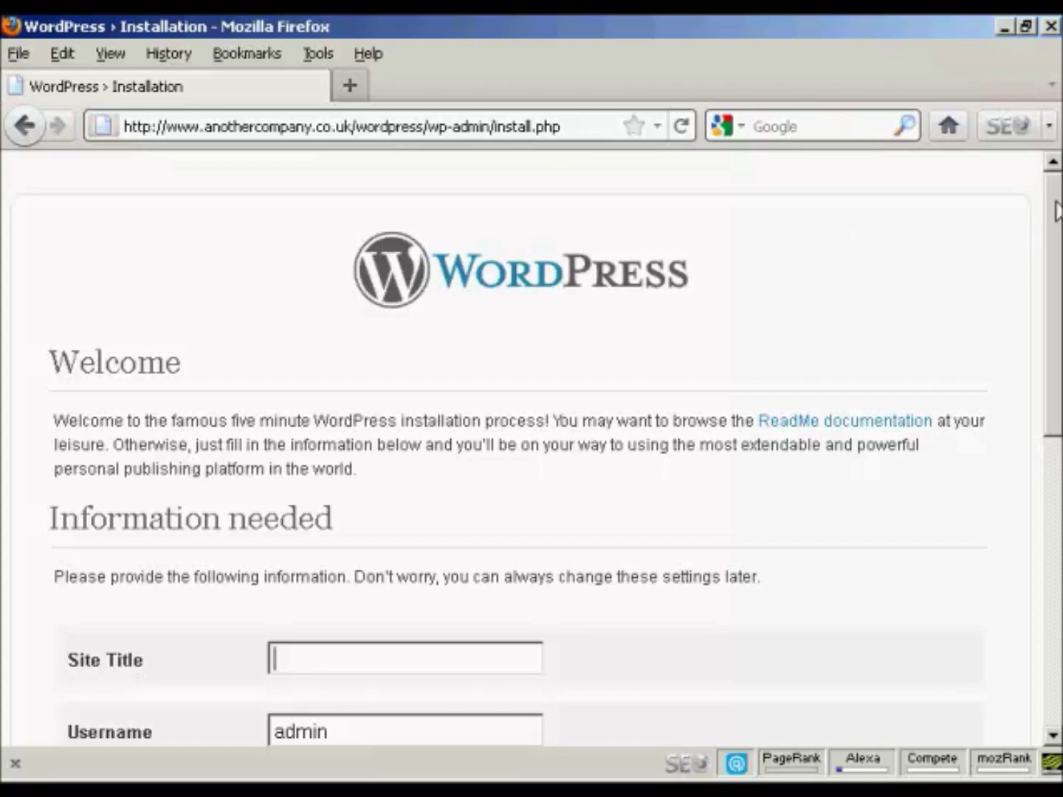
left_click_drag(1058, 236, 1060, 396)
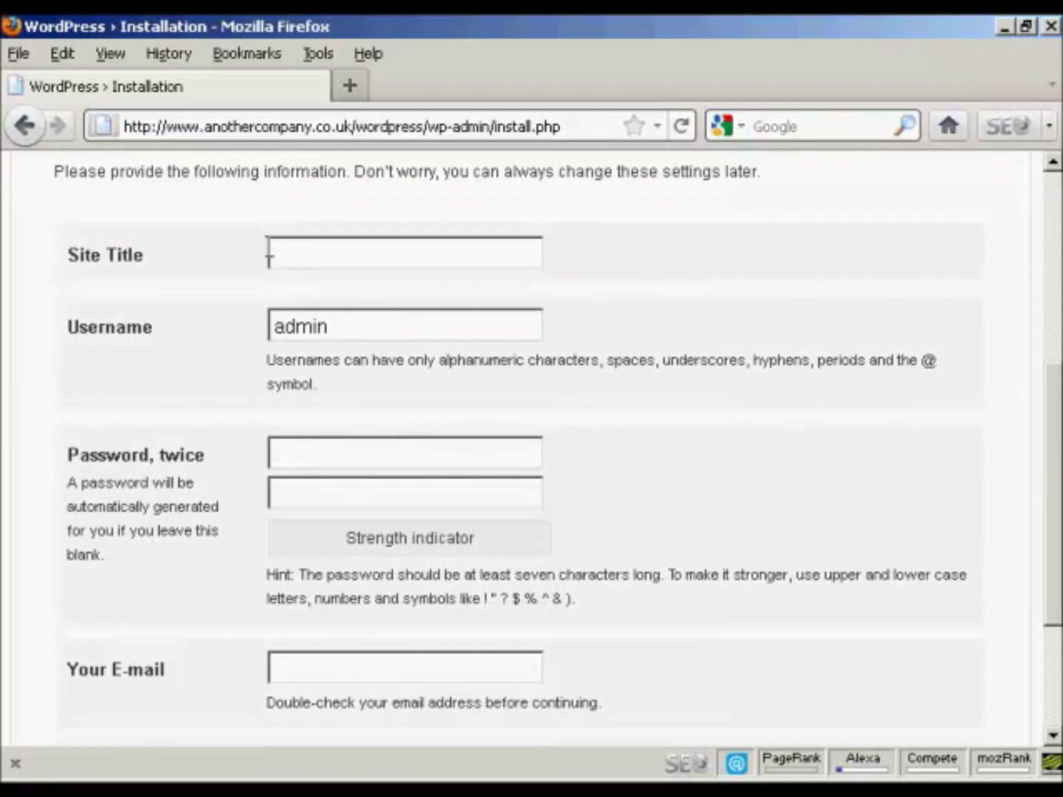
type("Sam's Blog")
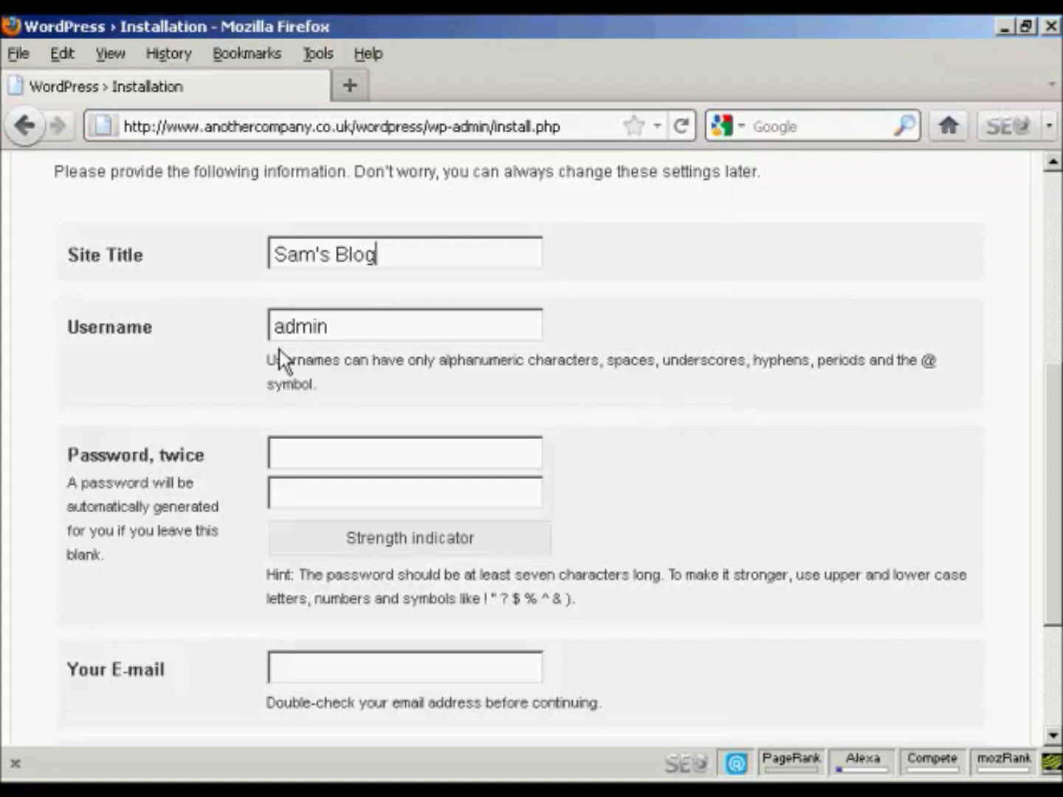
- Enter the admin password in both fields and fill in the admin e-mail address
left_click(305, 452)
type("•••••••••")
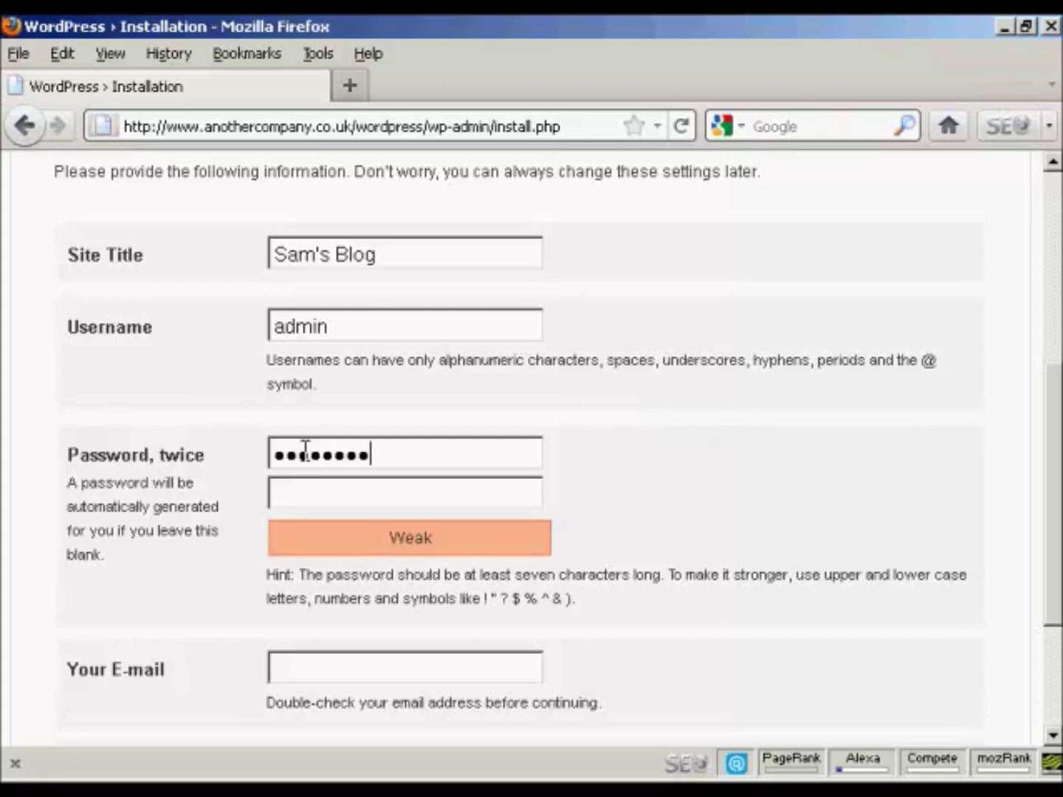
left_click(297, 495)
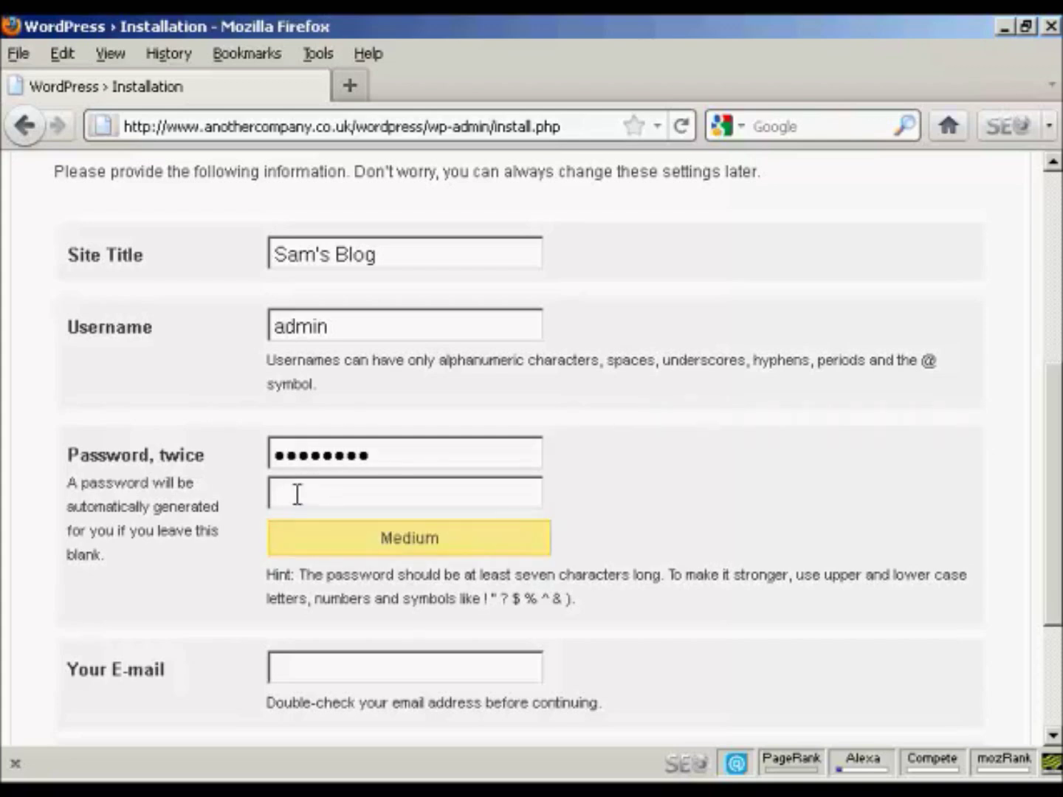
type("••••••")
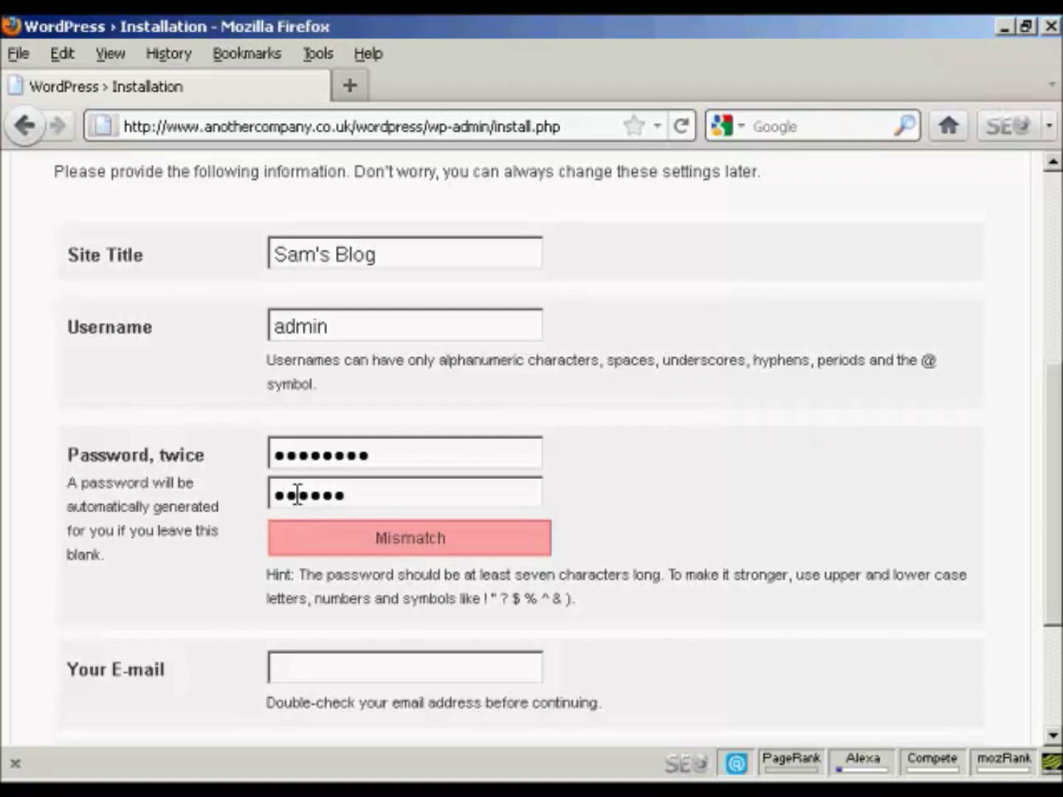
type("•••")
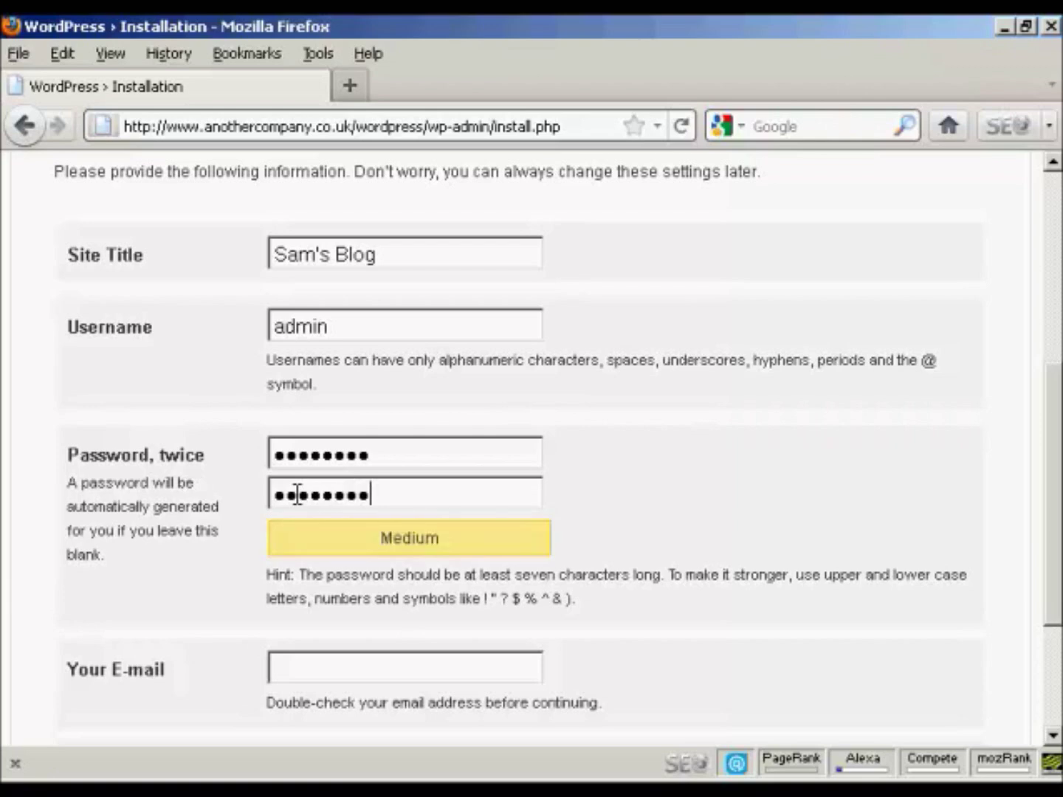
left_click(298, 666)
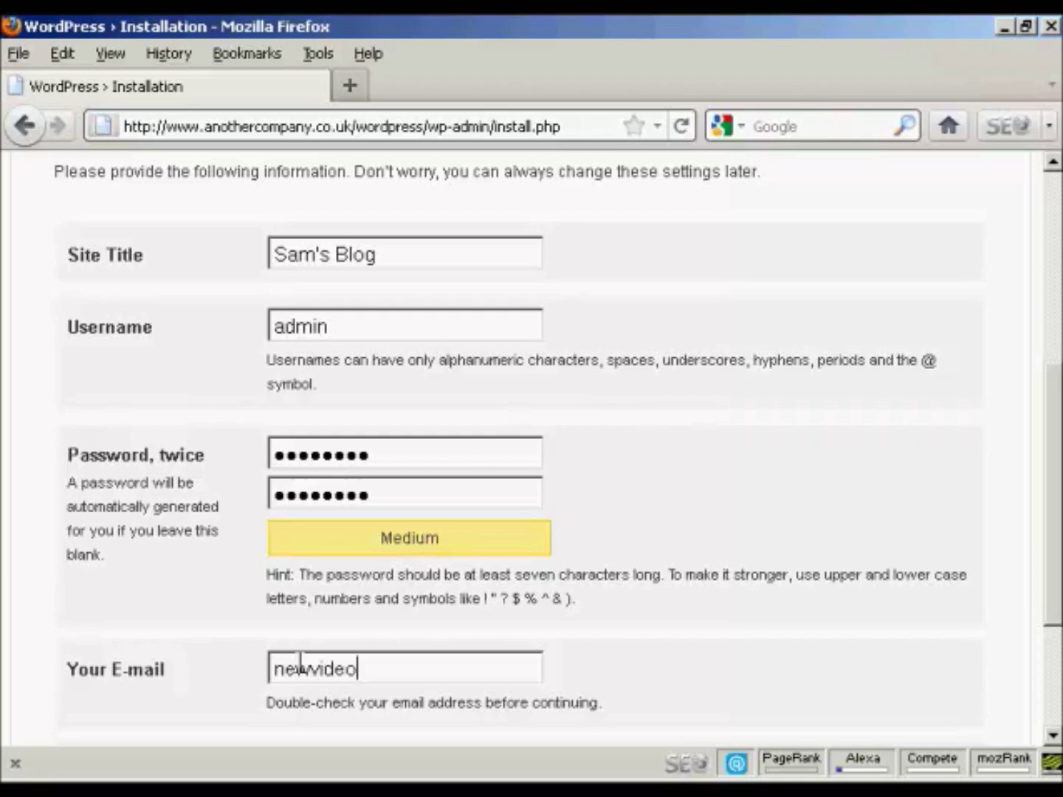
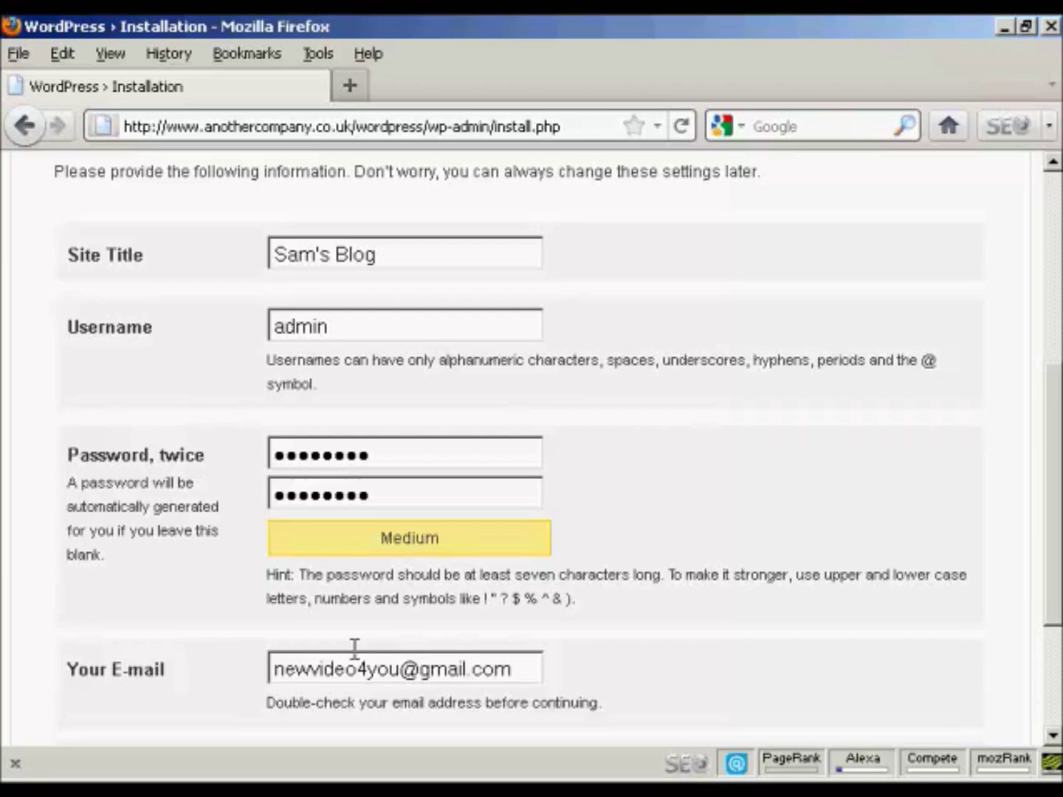
left_click_drag(1059, 438, 1060, 525)
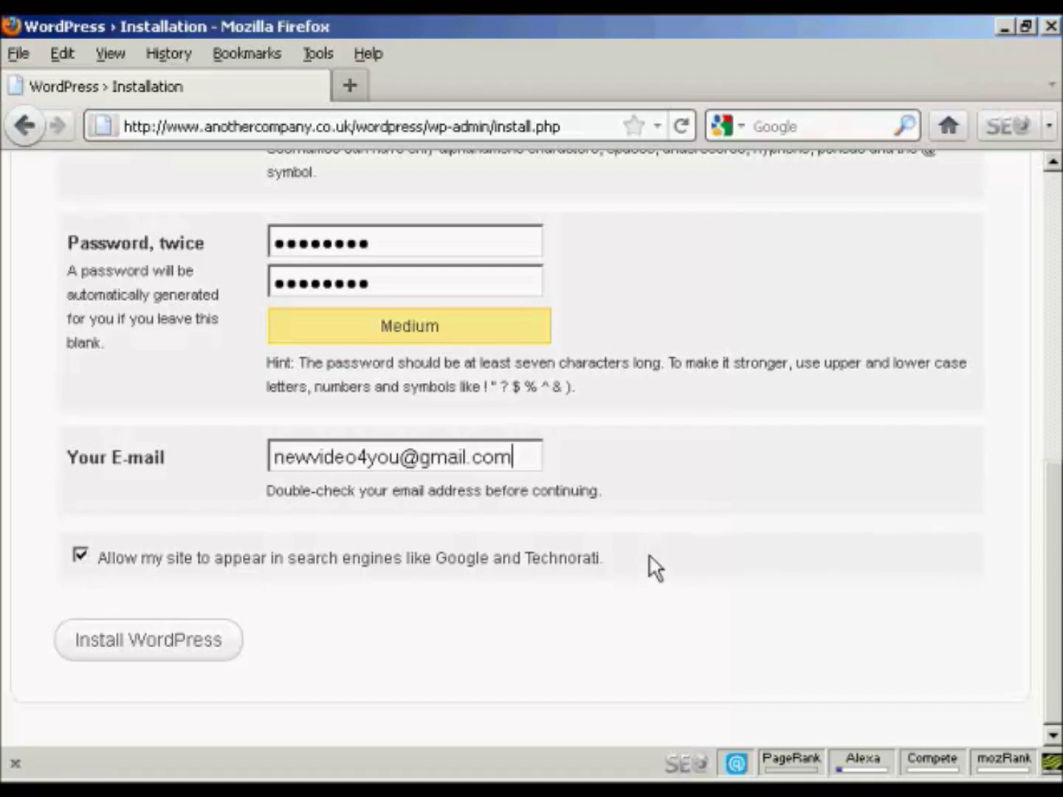
- Run the WordPress install, then sign in as admin with the account password
left_click(157, 653)
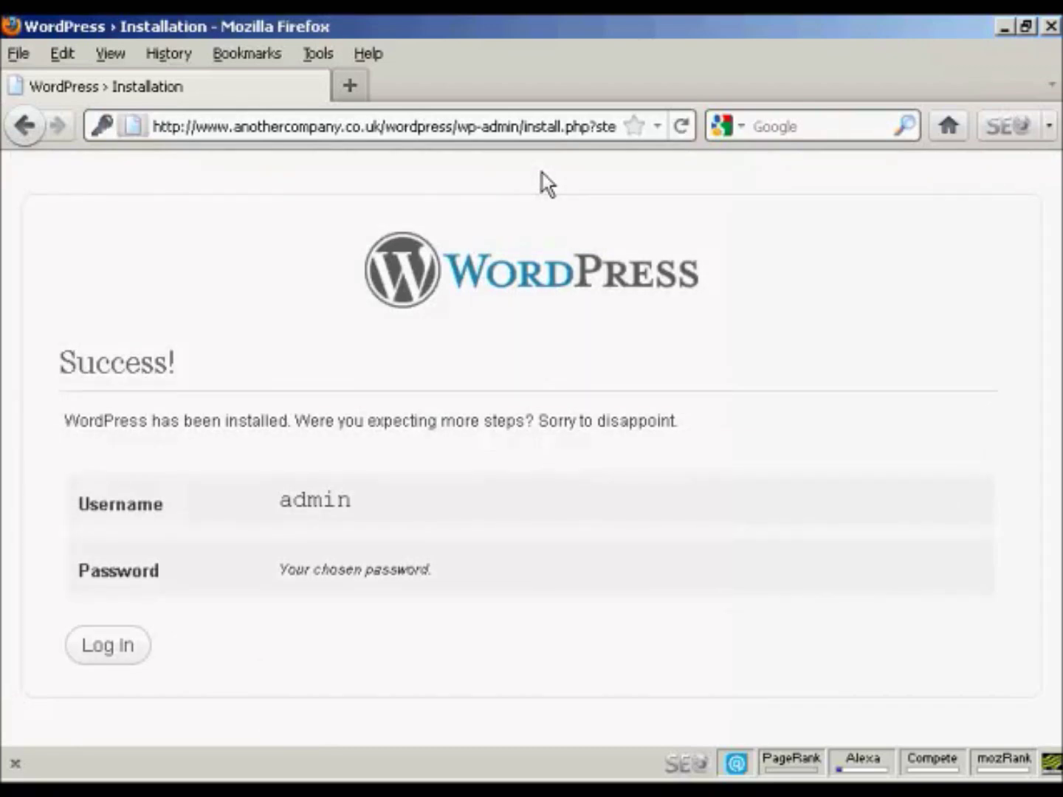
left_click(111, 648)
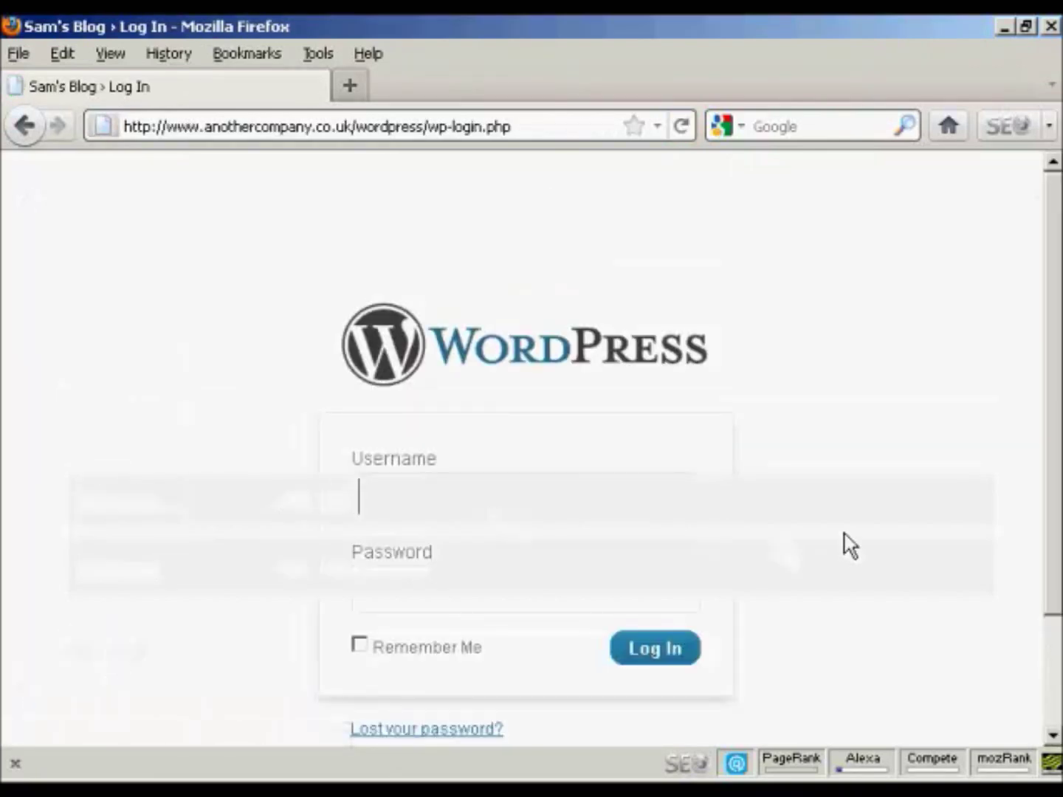
type("admin")
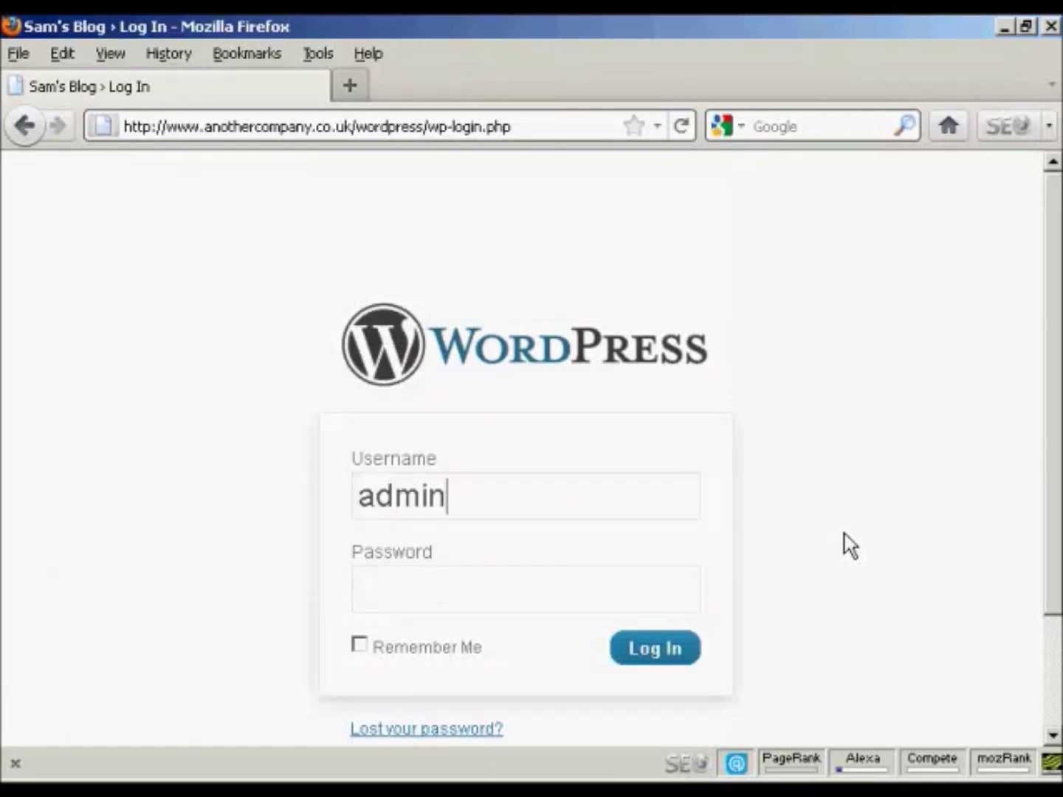
key("Tab")
type("••••••••")
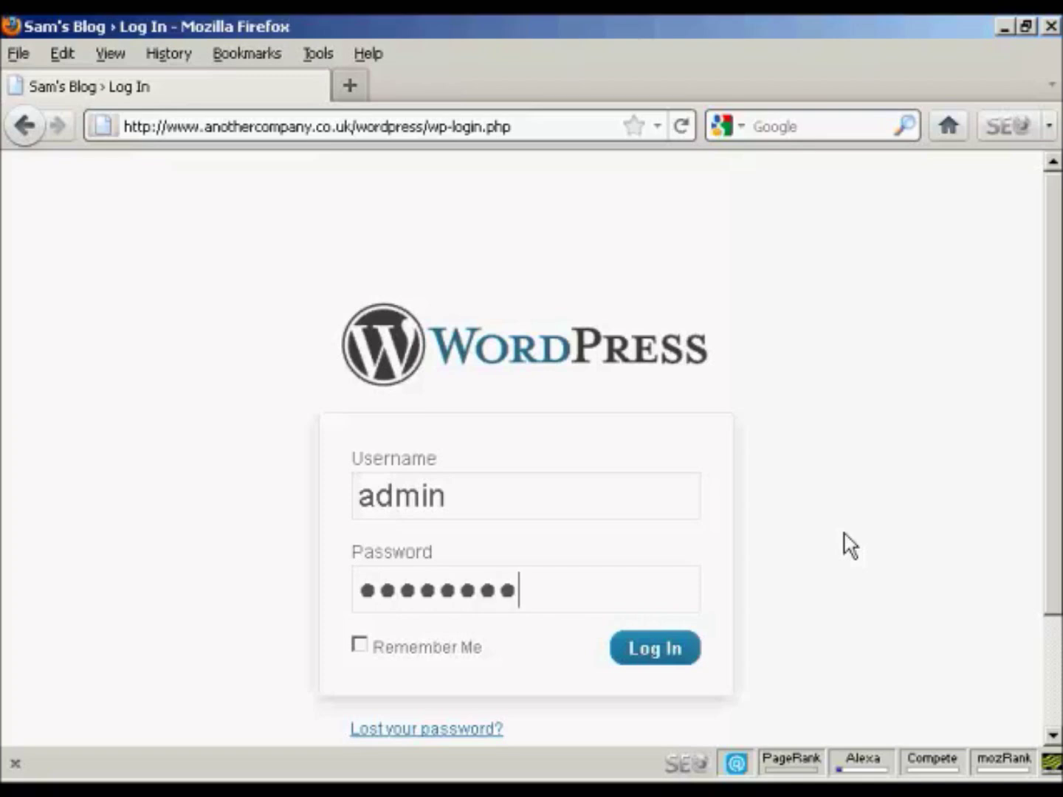
left_click(655, 655)
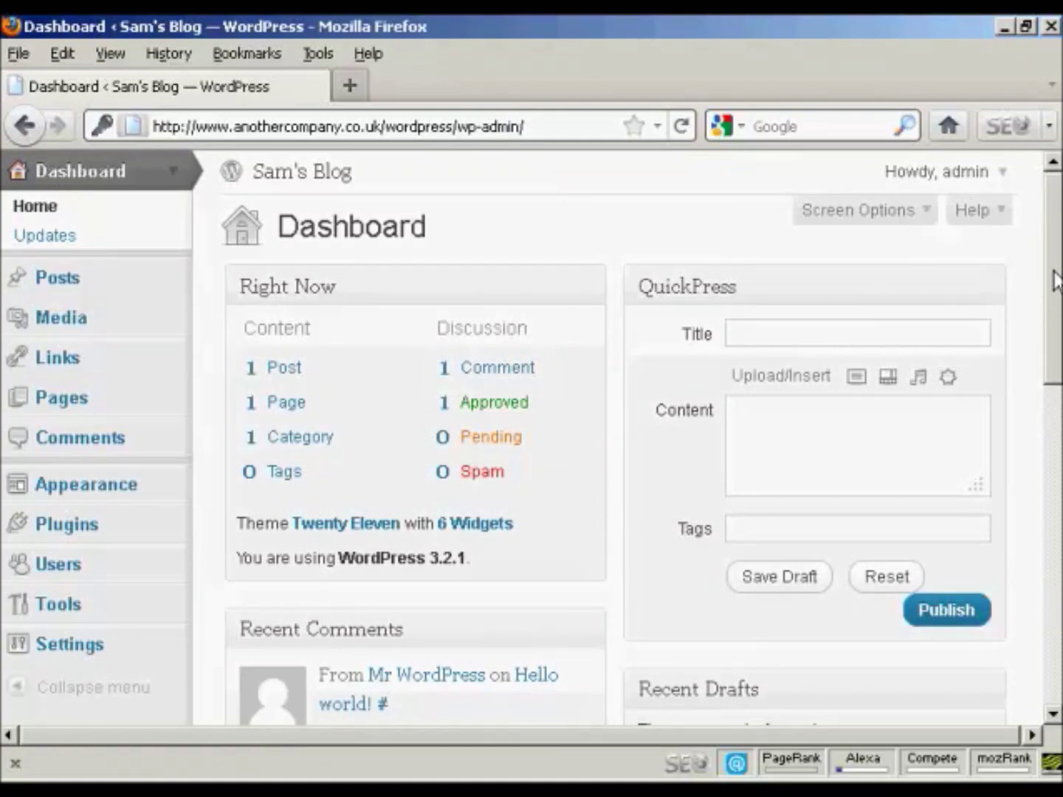
- Log out as admin, then remove wp-login.php?loggedout=true from the address to load the blog home
left_click(1001, 177)
left_click(928, 250)
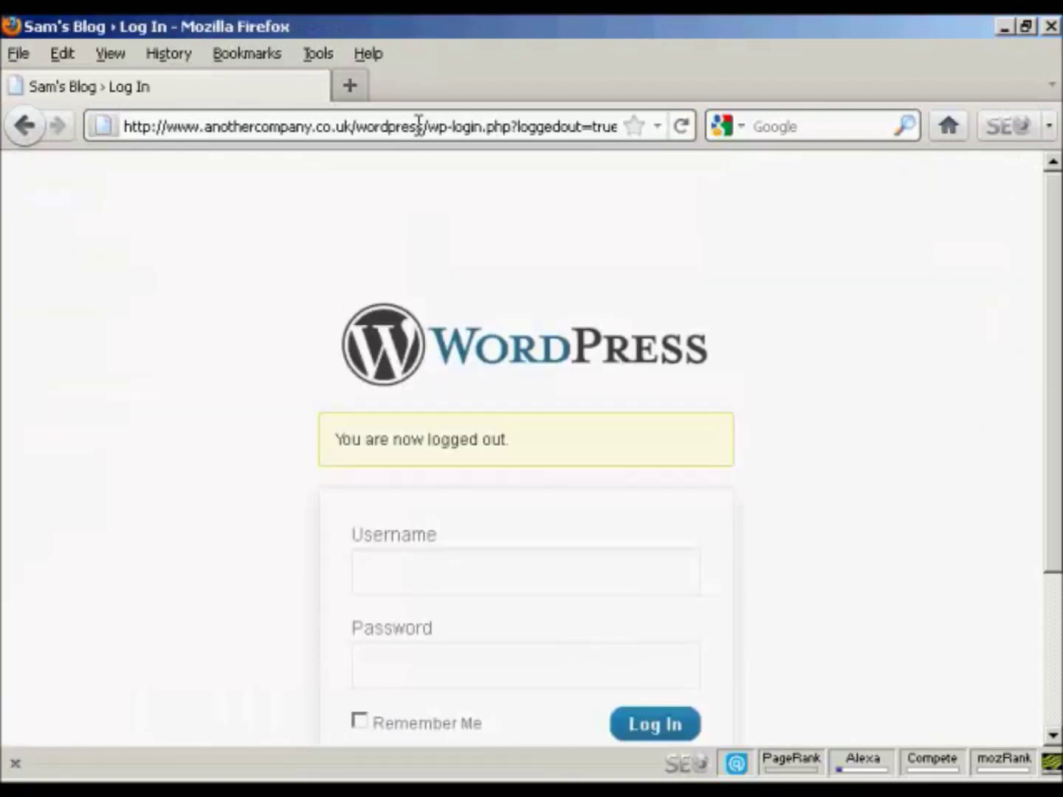
left_click(426, 127)
left_click(426, 127)
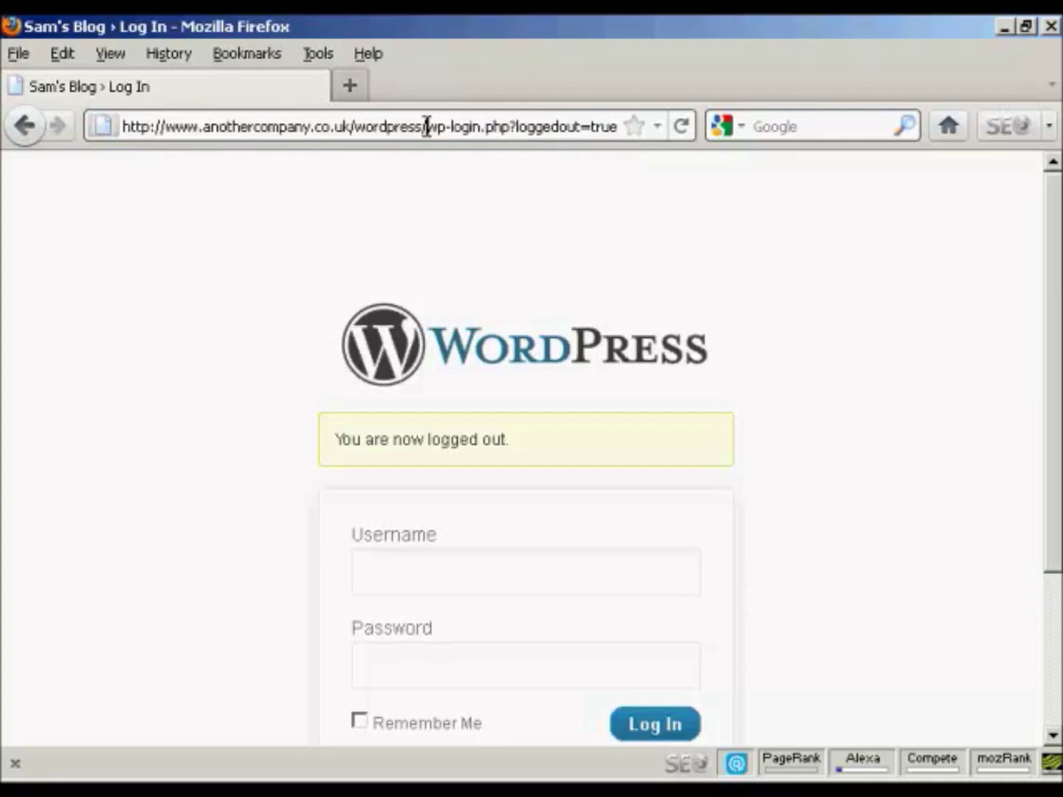
left_click_drag(426, 127, 655, 135)
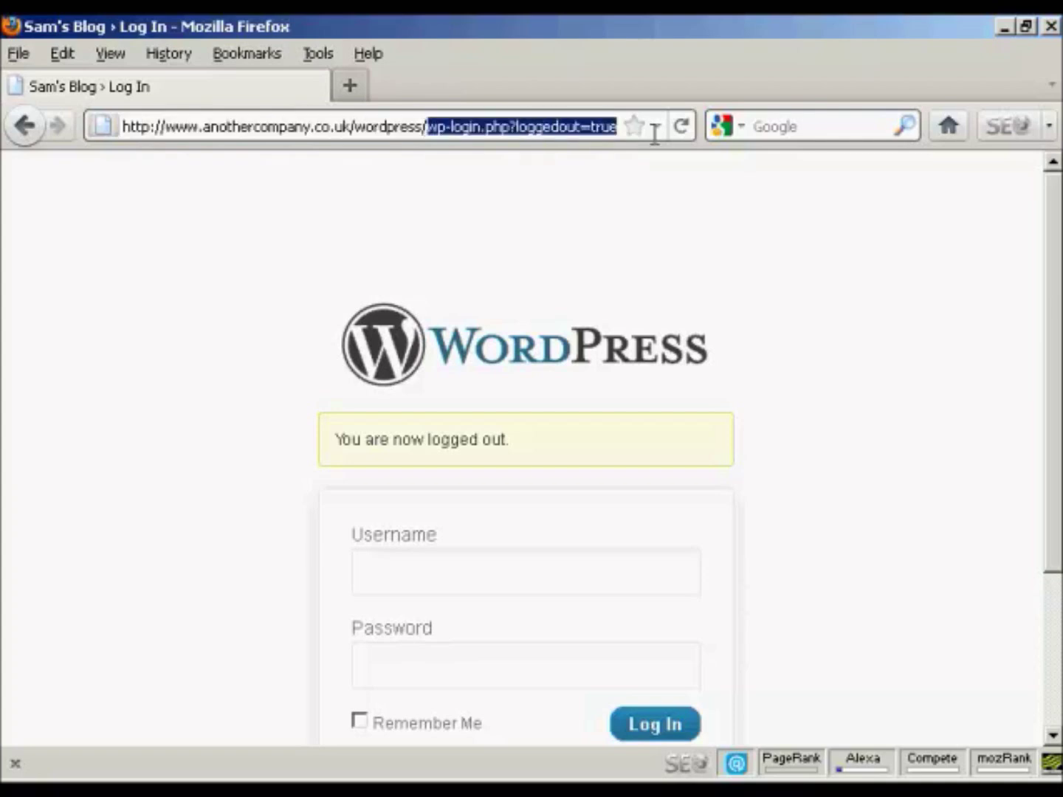
key("Delete")
key("Return")
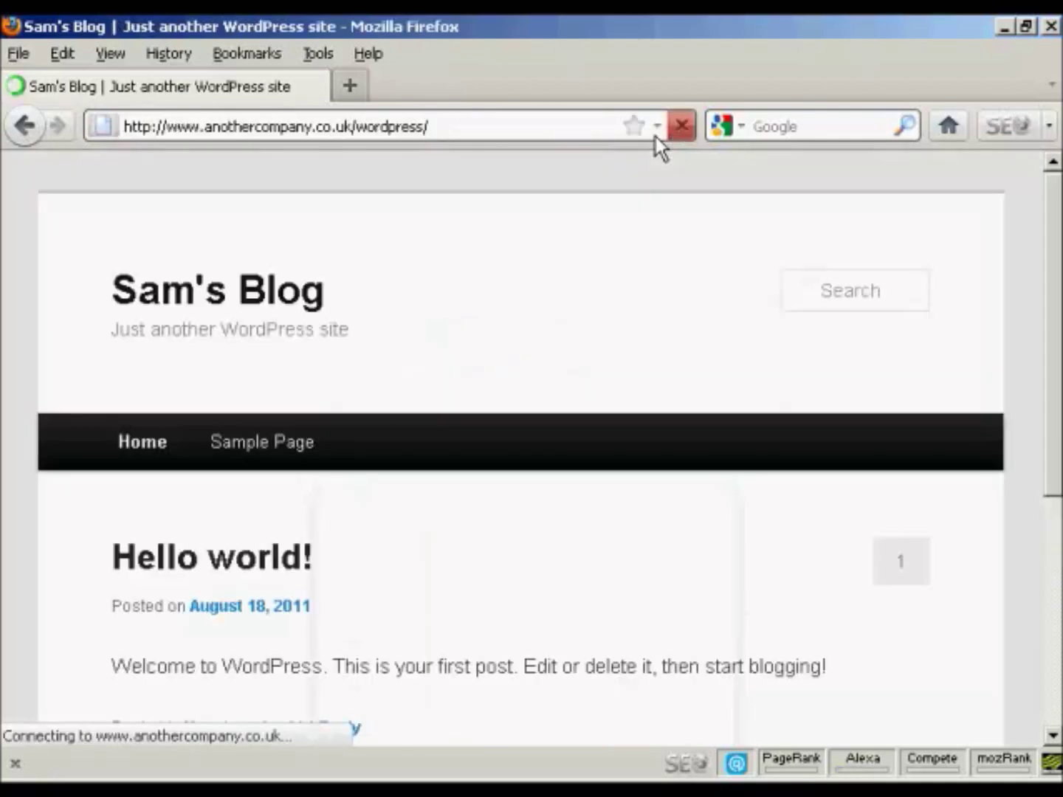